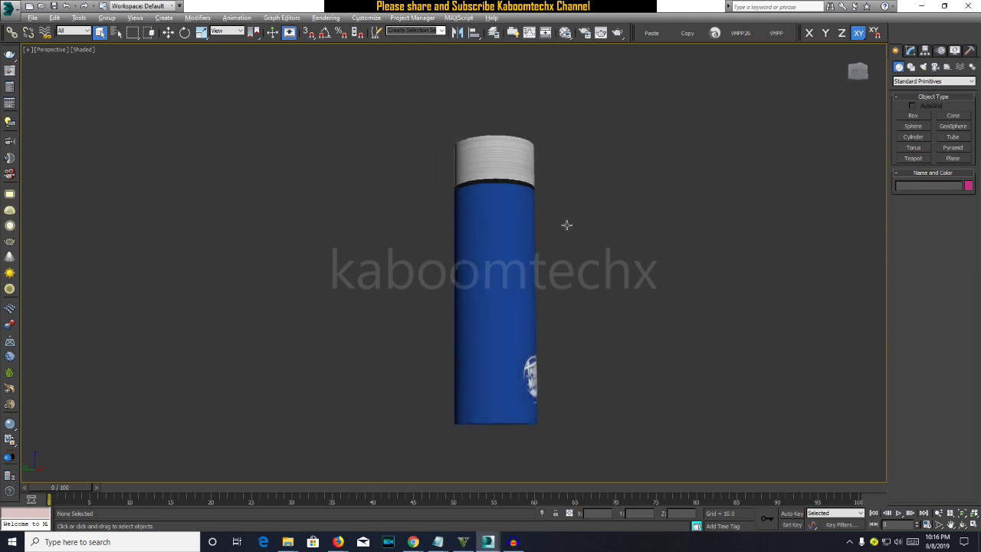
- Examine the bottle model from several angles and check its body and cap objects
{"action": "middle_click_drag", "start_coordinate": [500, 336], "coordinate": [538, 363], "text": "alt"}
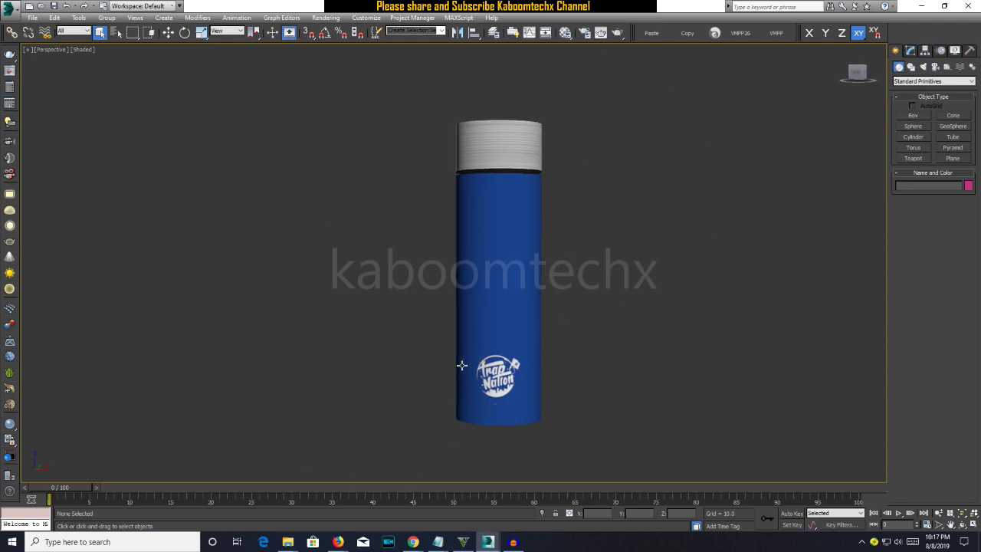
{"action": "middle_click_drag", "start_coordinate": [556, 350], "coordinate": [547, 357], "text": "alt"}
{"action": "scroll", "coordinate": [585, 358], "scroll_direction": "down", "scroll_amount": 3}
{"action": "scroll", "coordinate": [584, 358], "scroll_direction": "up", "scroll_amount": 3}
{"action": "middle_click_drag", "start_coordinate": [538, 301], "coordinate": [551, 309], "text": "alt"}
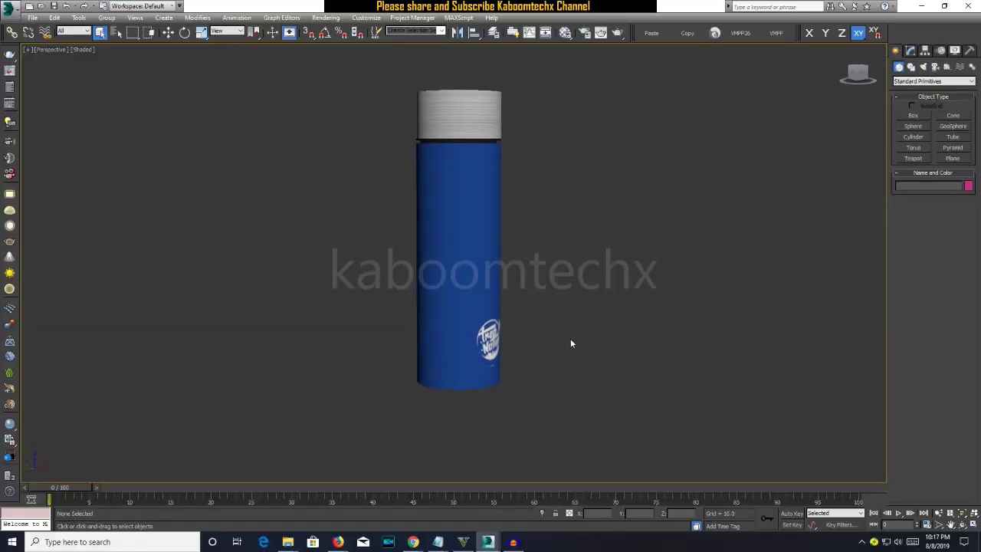
{"action": "middle_click_drag", "start_coordinate": [570, 343], "coordinate": [536, 301], "text": "alt"}
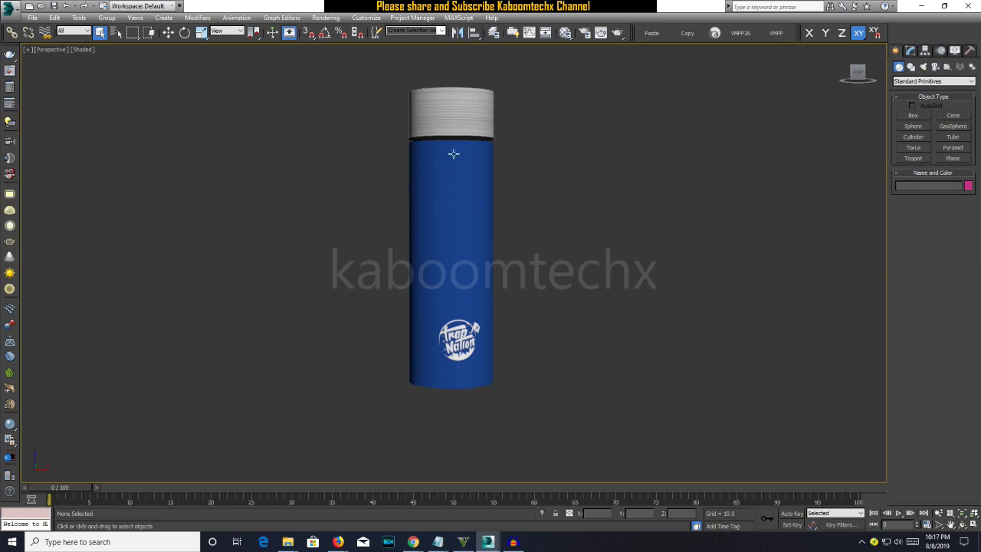
{"action": "left_click", "coordinate": [459, 232]}
{"action": "left_click", "coordinate": [482, 129]}
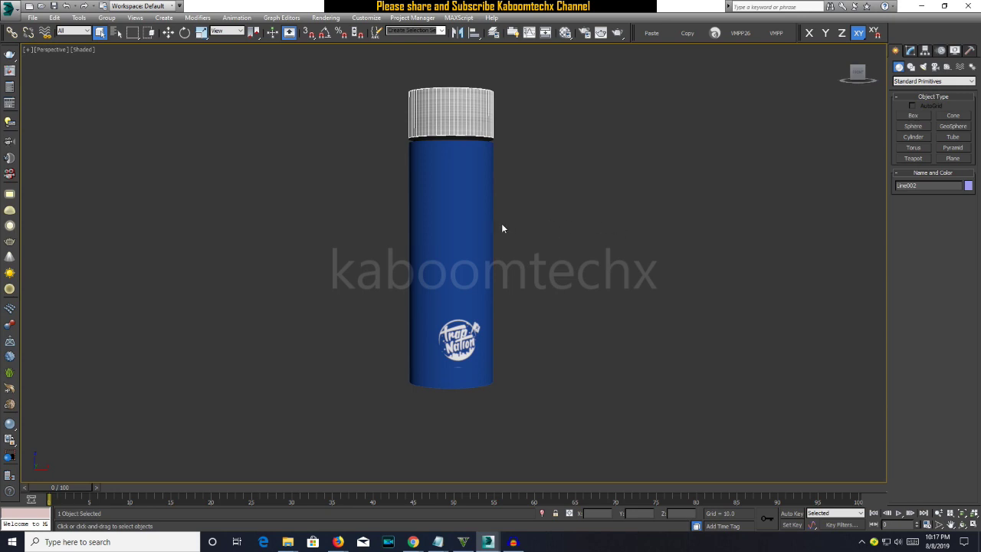
{"action": "left_click", "coordinate": [489, 185]}
{"action": "left_click", "coordinate": [487, 138]}
{"action": "left_click", "coordinate": [952, 158]}
{"action": "key", "text": "t"}
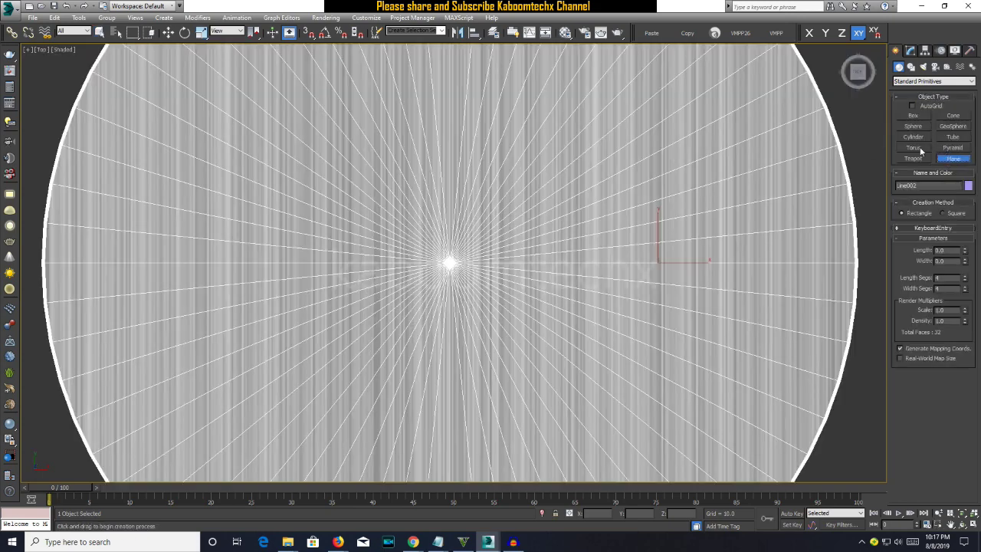
{"action": "scroll", "coordinate": [326, 297], "scroll_direction": "down", "scroll_amount": 5}
{"action": "scroll", "coordinate": [325, 297], "scroll_direction": "down", "scroll_amount": 5}
{"action": "scroll", "coordinate": [324, 322], "scroll_direction": "up", "scroll_amount": 2}
{"action": "middle_click_drag", "start_coordinate": [324, 322], "coordinate": [346, 335]}
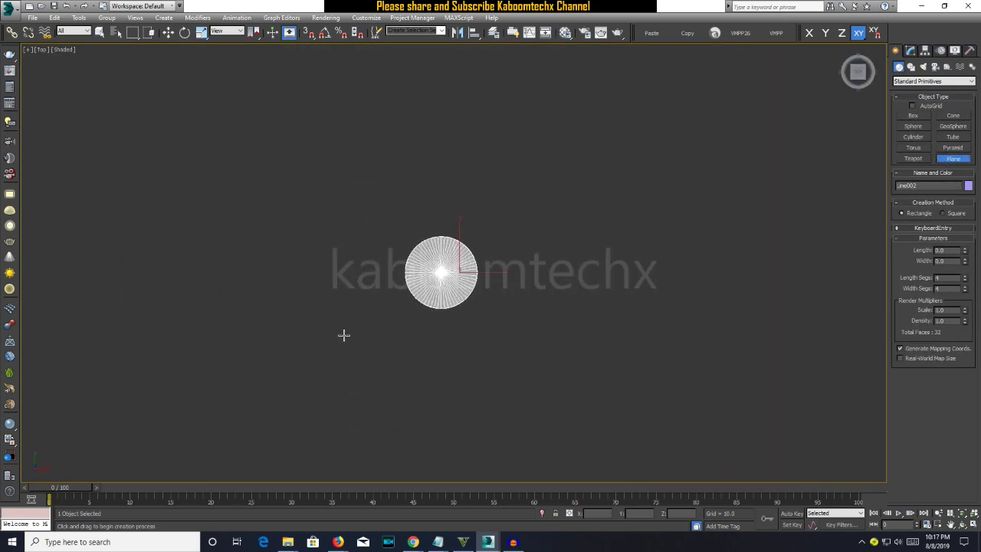
{"action": "left_click_drag", "start_coordinate": [288, 356], "coordinate": [624, 146]}
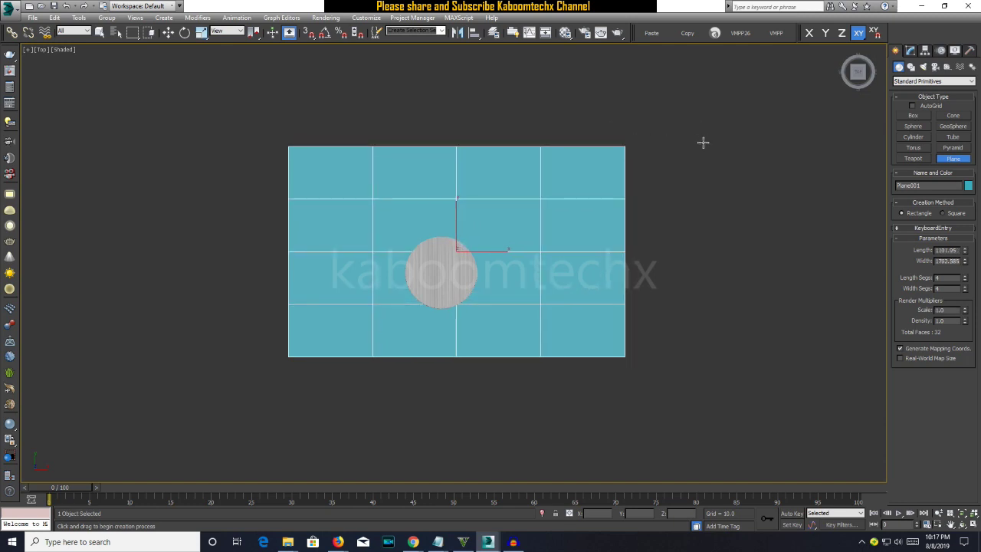
{"action": "key", "text": "ctrl+z"}
- Draw a backdrop plane about 11,236 long and 13,118 wide in the front view and centre it on the bottle
{"action": "key", "text": "f"}
{"action": "scroll", "coordinate": [507, 205], "scroll_direction": "down", "scroll_amount": 3}
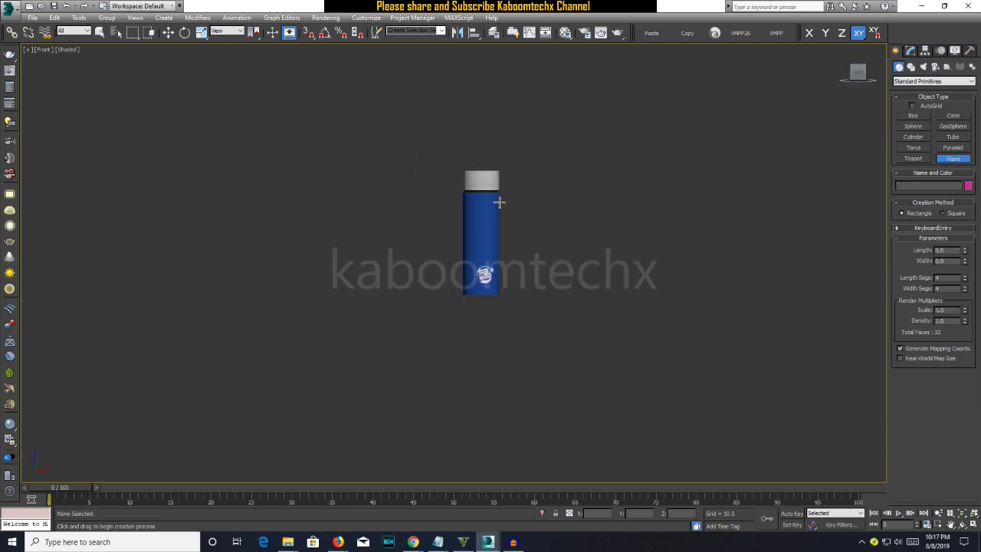
{"action": "left_click_drag", "start_coordinate": [370, 122], "coordinate": [761, 385]}
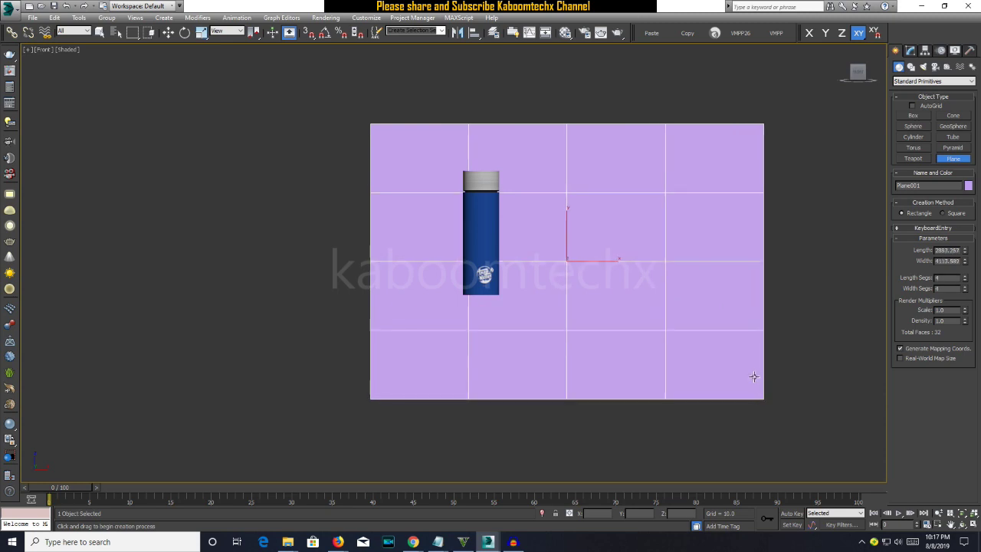
{"action": "key", "text": "ctrl+z"}
{"action": "scroll", "coordinate": [317, 151], "scroll_direction": "down", "scroll_amount": 3}
{"action": "left_click_drag", "start_coordinate": [221, 86], "coordinate": [661, 438]}
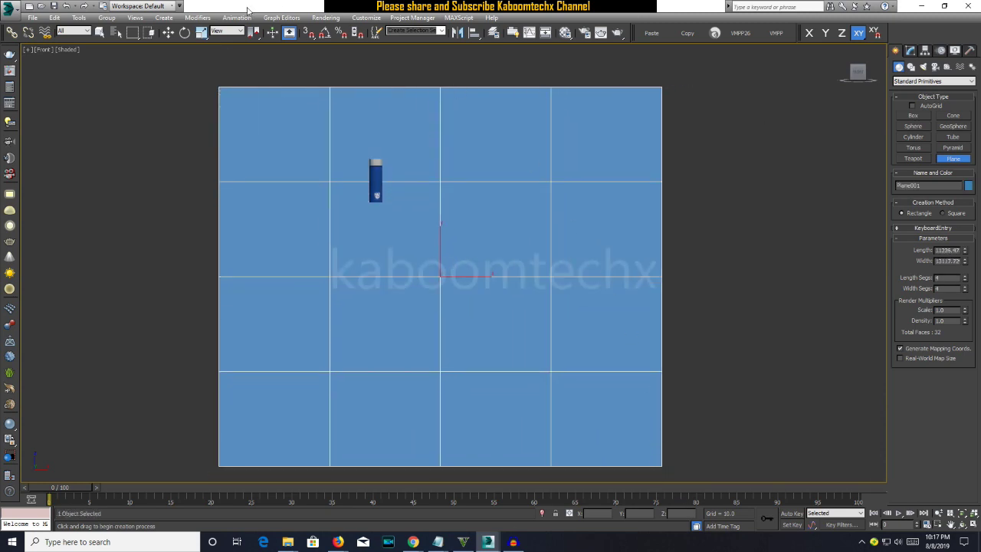
{"action": "left_click", "coordinate": [168, 33]}
{"action": "left_click_drag", "start_coordinate": [459, 274], "coordinate": [375, 193]}
- Set the diffuse colour of the light-green Material #7 to white (255, 255, 255) and assign it to the backdrop plane
{"action": "left_click", "coordinate": [567, 33]}
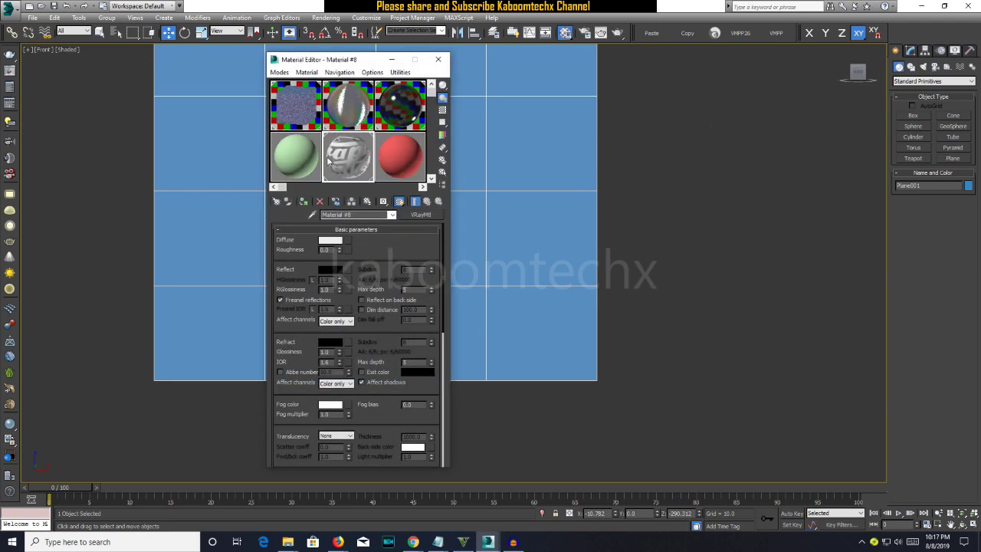
{"action": "left_click", "coordinate": [302, 157]}
{"action": "left_click", "coordinate": [330, 239]}
{"action": "left_click_drag", "start_coordinate": [309, 118], "coordinate": [366, 166]}
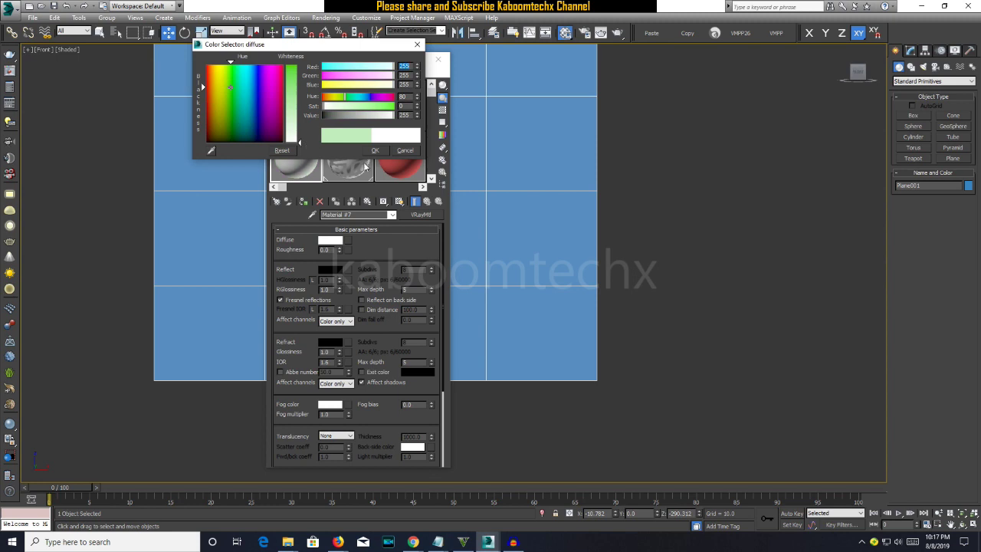
{"action": "left_click", "coordinate": [373, 150]}
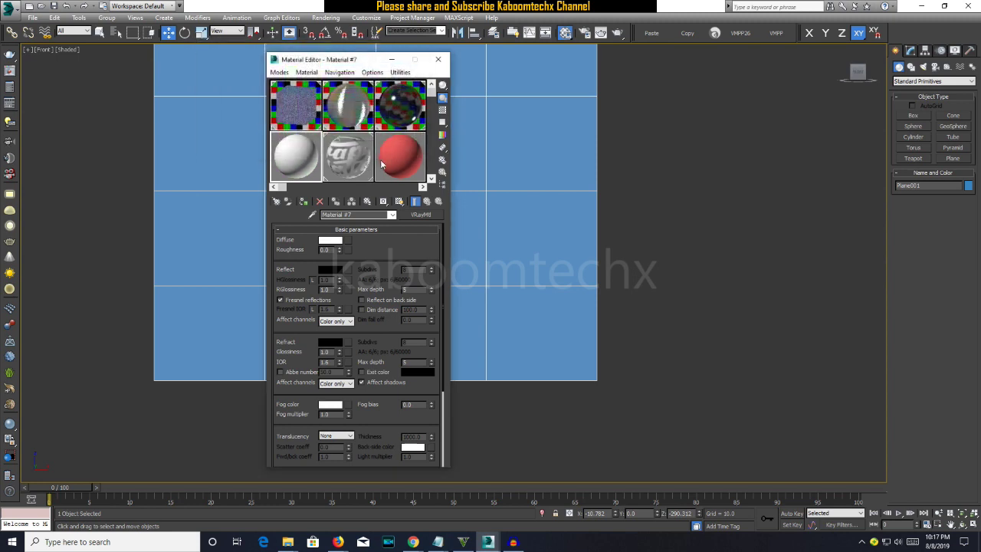
{"action": "left_click", "coordinate": [304, 202]}
{"action": "left_click", "coordinate": [438, 59]}
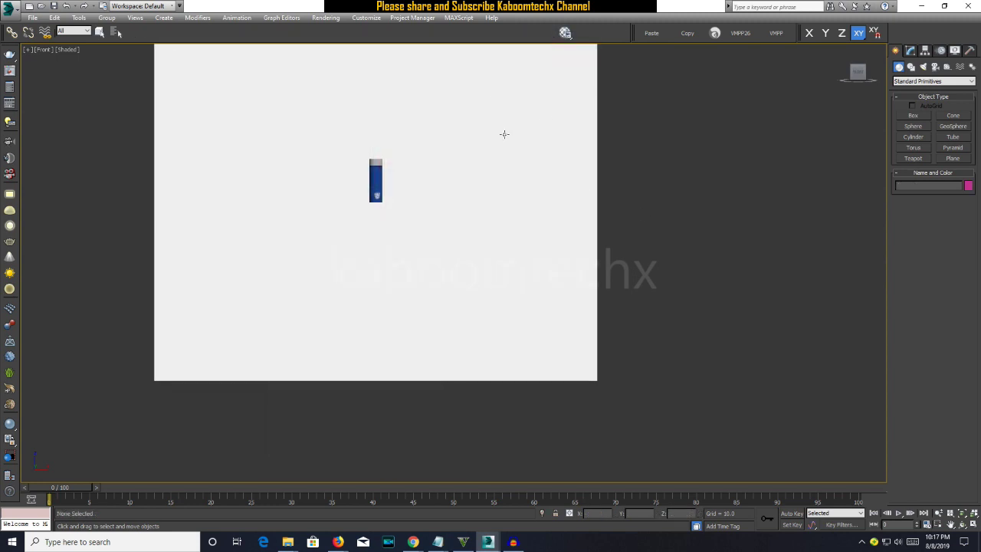
- Draw a tall, narrow V-Ray plane light next to the bottle in wireframe front view, half-length about 212 and half-width about 2549
{"action": "middle_click_drag", "start_coordinate": [449, 222], "coordinate": [485, 245]}
{"action": "scroll", "coordinate": [485, 244], "scroll_direction": "up", "scroll_amount": 5}
{"action": "middle_click_drag", "start_coordinate": [409, 223], "coordinate": [449, 271]}
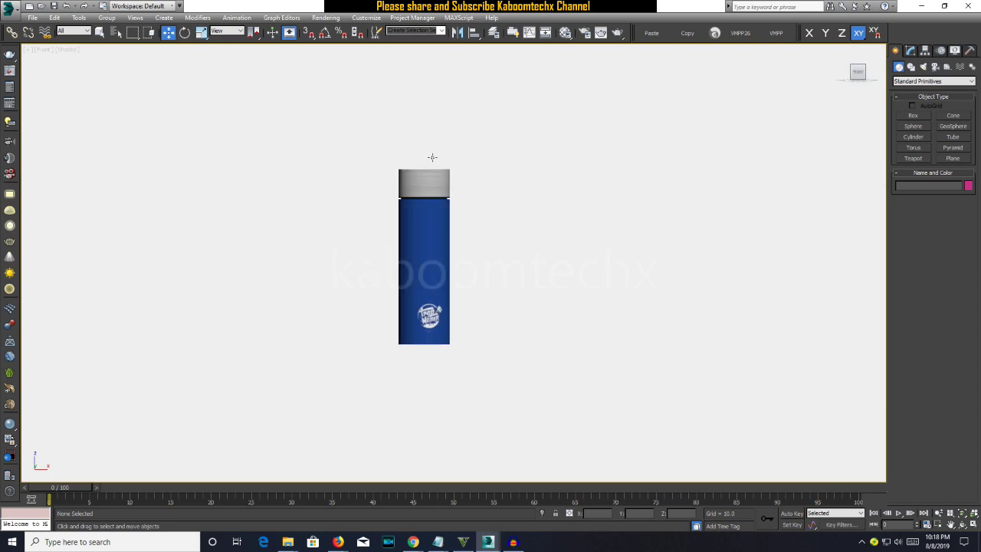
{"action": "key", "text": "p"}
{"action": "left_click", "coordinate": [924, 67]}
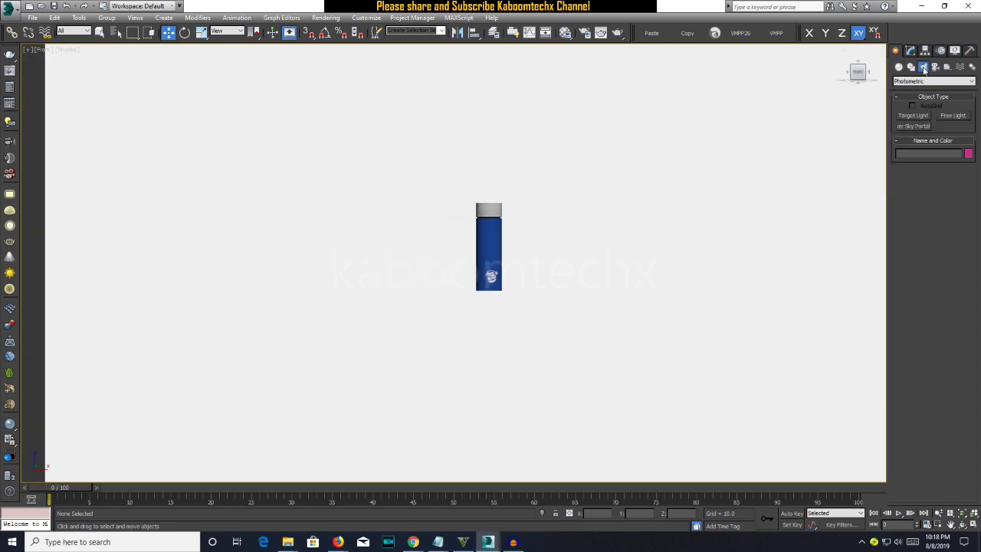
{"action": "left_click", "coordinate": [950, 116]}
{"action": "left_click", "coordinate": [933, 82]}
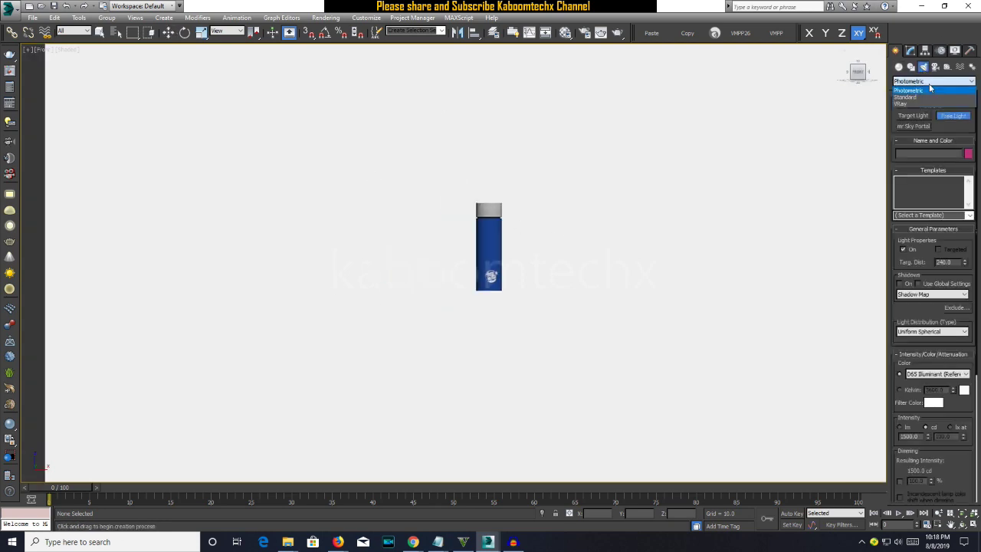
{"action": "left_click", "coordinate": [916, 104]}
{"action": "left_click", "coordinate": [913, 115]}
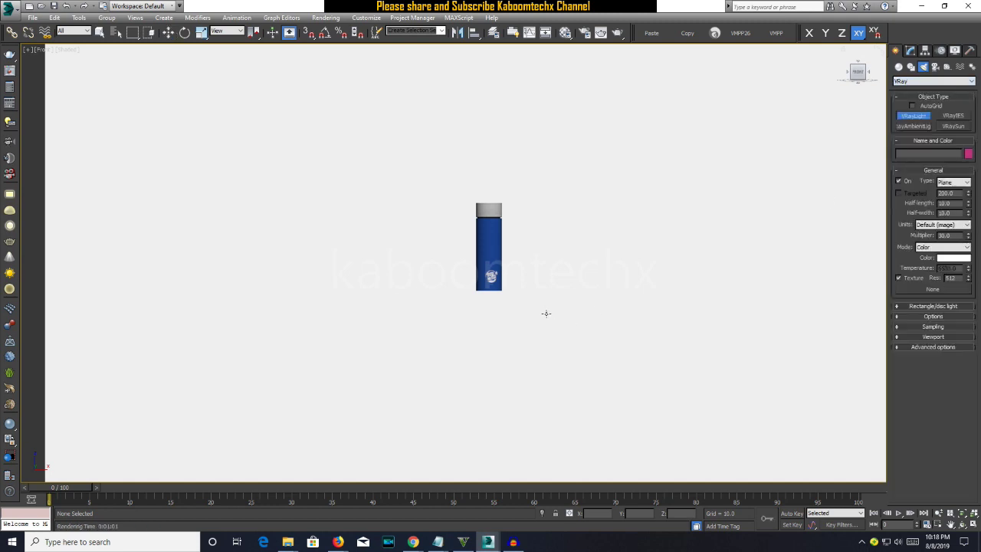
{"action": "key", "text": "F3"}
{"action": "left_click_drag", "start_coordinate": [466, 211], "coordinate": [480, 383]}
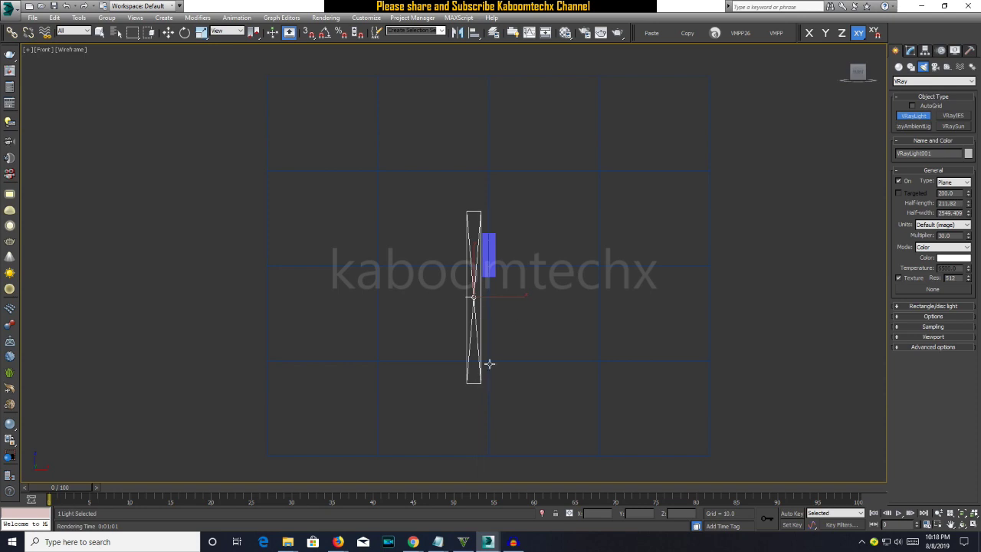
- Clone the light along X as one instance and centre the pair of lights around the bottle
{"action": "left_click", "coordinate": [167, 32]}
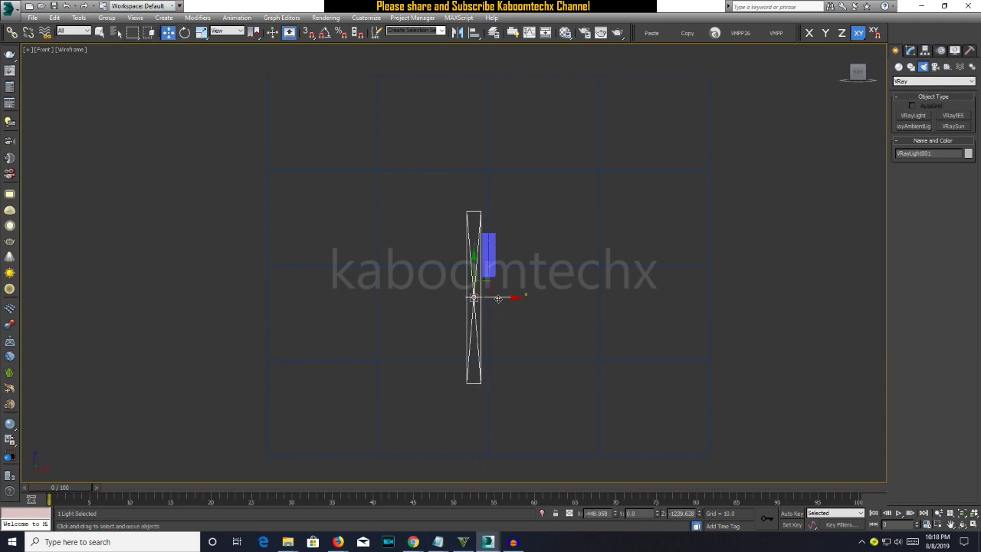
{"action": "left_click_drag", "start_coordinate": [498, 301], "coordinate": [551, 302], "text": "shift"}
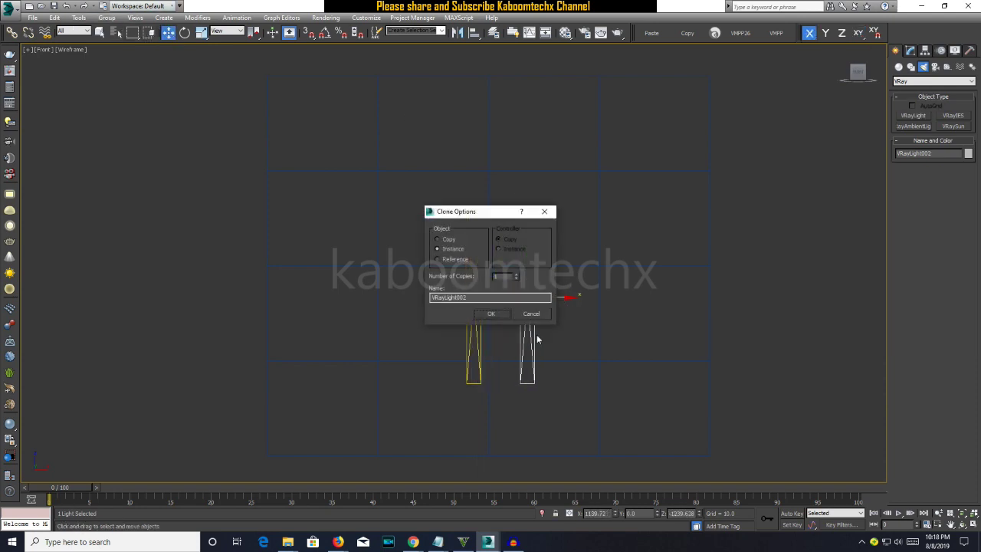
{"action": "left_click", "coordinate": [491, 314]}
{"action": "left_click", "coordinate": [472, 299], "text": "ctrl"}
{"action": "left_click_drag", "start_coordinate": [513, 297], "coordinate": [501, 297]}
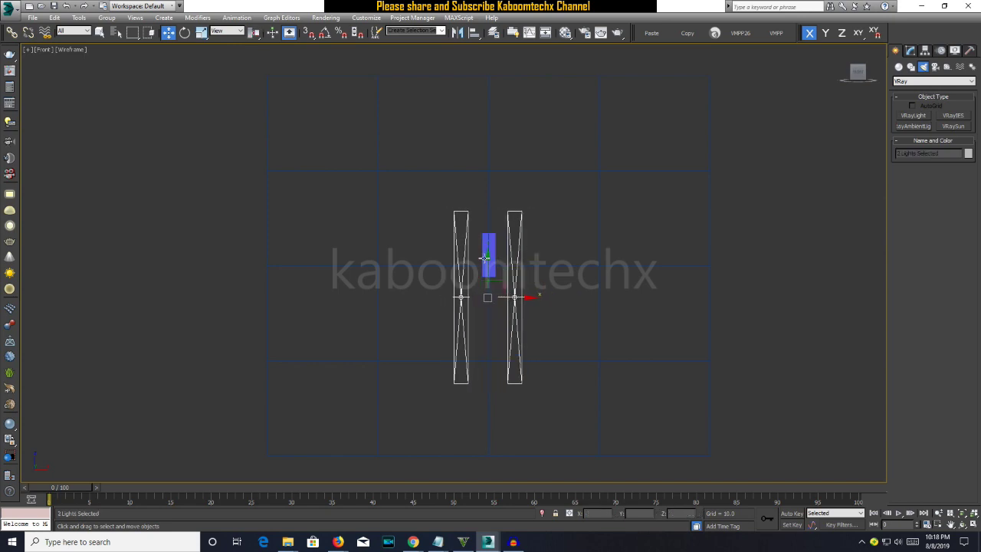
- Move both lights along Y in the top view until they stand in front of the bottle
{"action": "key", "text": "t"}
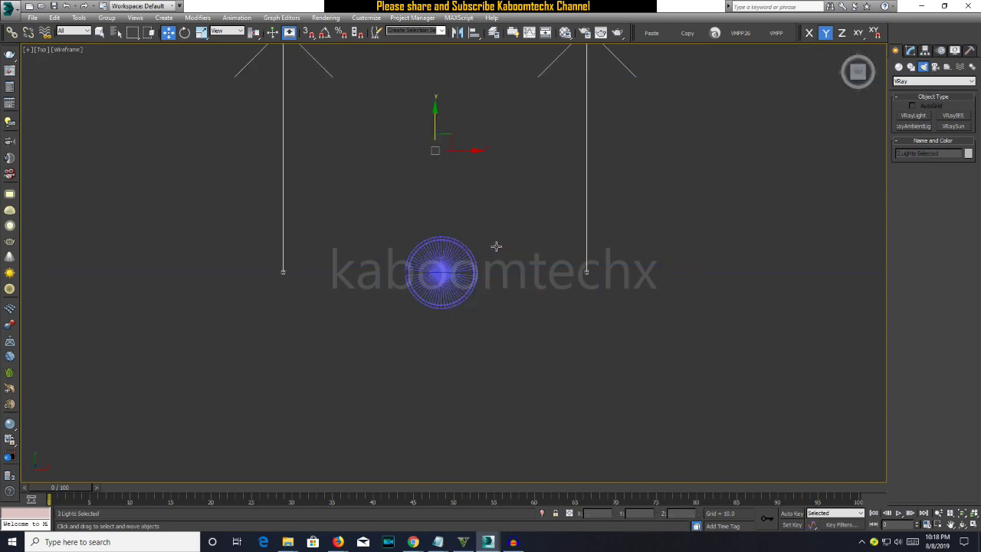
{"action": "scroll", "coordinate": [482, 246], "scroll_direction": "down", "scroll_amount": 5}
{"action": "left_click_drag", "start_coordinate": [471, 186], "coordinate": [472, 313]}
- Move the backdrop plane back along Y so it stands behind the bottle
{"action": "left_click", "coordinate": [502, 252]}
{"action": "left_click", "coordinate": [497, 251]}
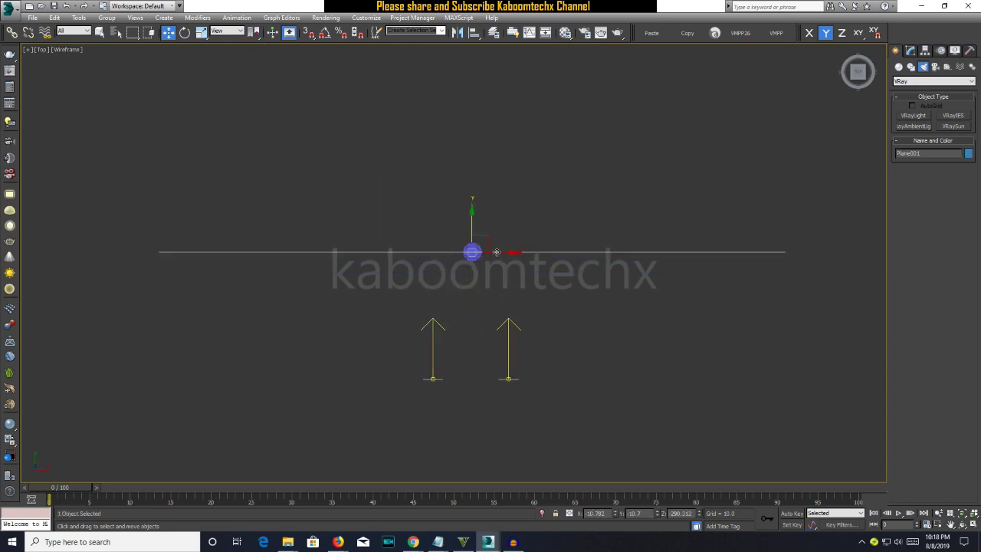
{"action": "left_click_drag", "start_coordinate": [475, 231], "coordinate": [475, 162]}
{"action": "left_click", "coordinate": [510, 273]}
{"action": "left_click", "coordinate": [521, 306]}
- Frame the whole bottle from the front in the perspective view and create a camera from that view
{"action": "key", "text": "p"}
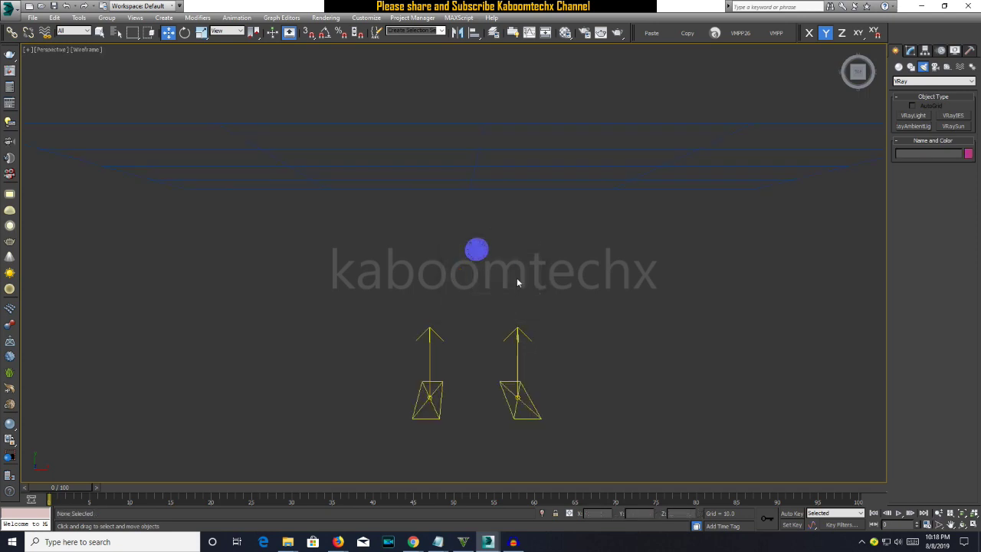
{"action": "mouse_move", "coordinate": [513, 280]}
{"action": "middle_mouse_down", "text": "alt"}
{"action": "mouse_move", "coordinate": [475, 276]}
{"action": "mouse_move", "coordinate": [504, 263]}
{"action": "middle_mouse_up", "text": "alt"}
{"action": "left_click", "coordinate": [507, 259]}
{"action": "key", "text": "x"}
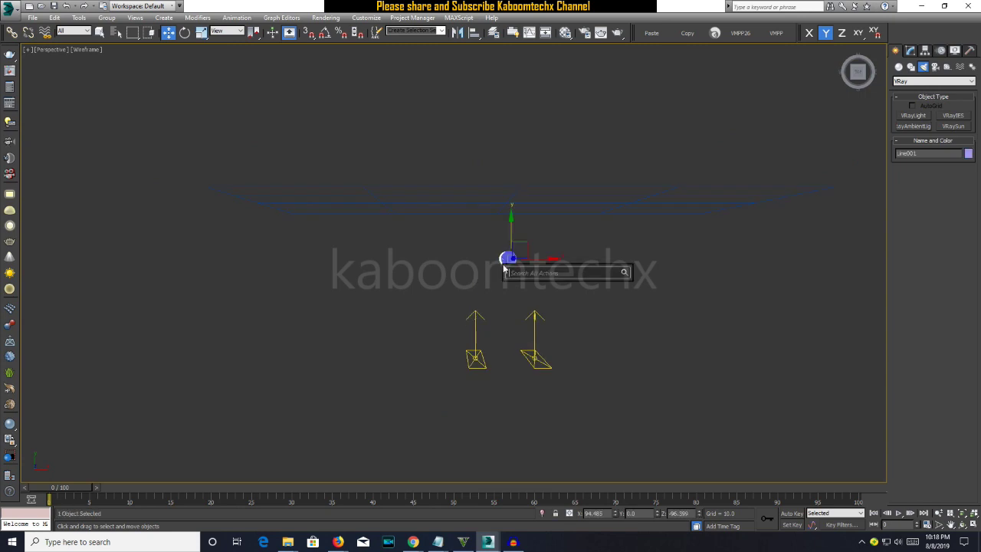
{"action": "key", "text": "Escape"}
{"action": "key", "text": "f"}
{"action": "scroll", "coordinate": [486, 268], "scroll_direction": "up", "scroll_amount": 8}
{"action": "scroll", "coordinate": [495, 305], "scroll_direction": "up", "scroll_amount": 3}
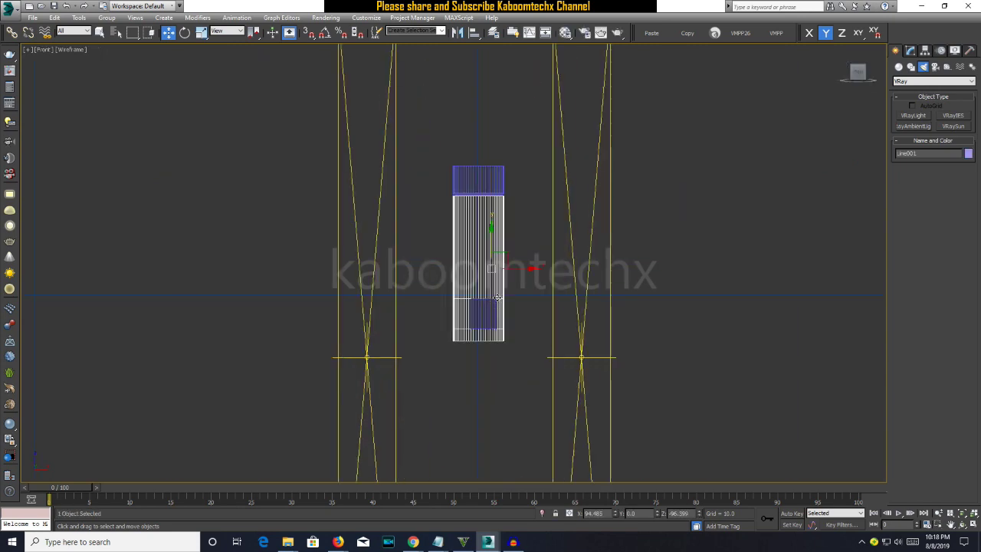
{"action": "key", "text": "p"}
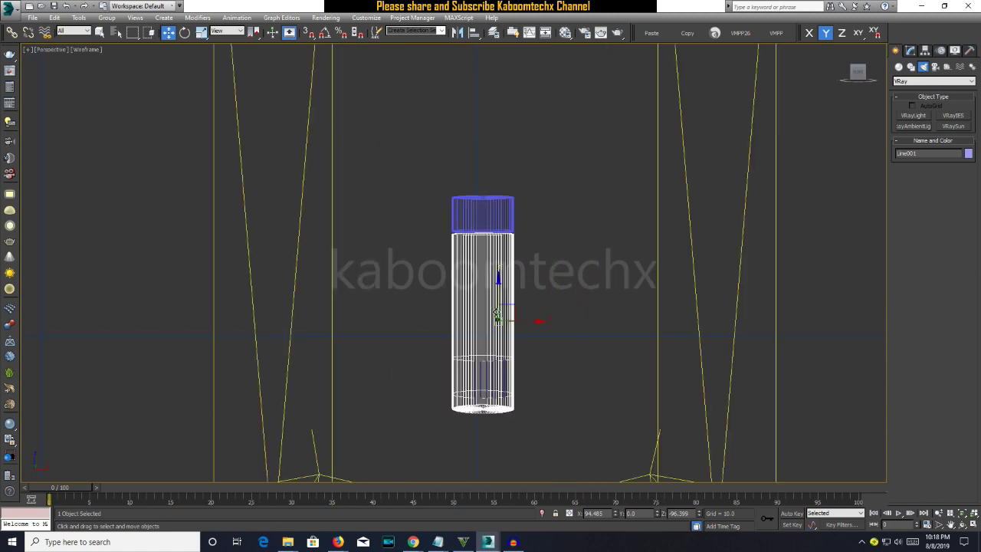
{"action": "scroll", "coordinate": [498, 320], "scroll_direction": "up", "scroll_amount": 4}
{"action": "scroll", "coordinate": [498, 320], "scroll_direction": "up", "scroll_amount": 3}
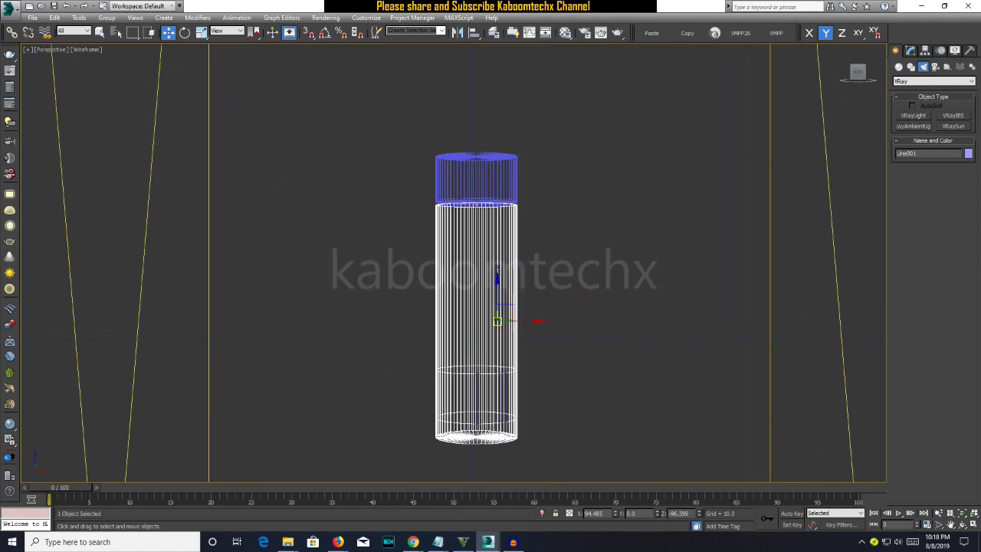
{"action": "scroll", "coordinate": [557, 285], "scroll_direction": "down", "scroll_amount": 3}
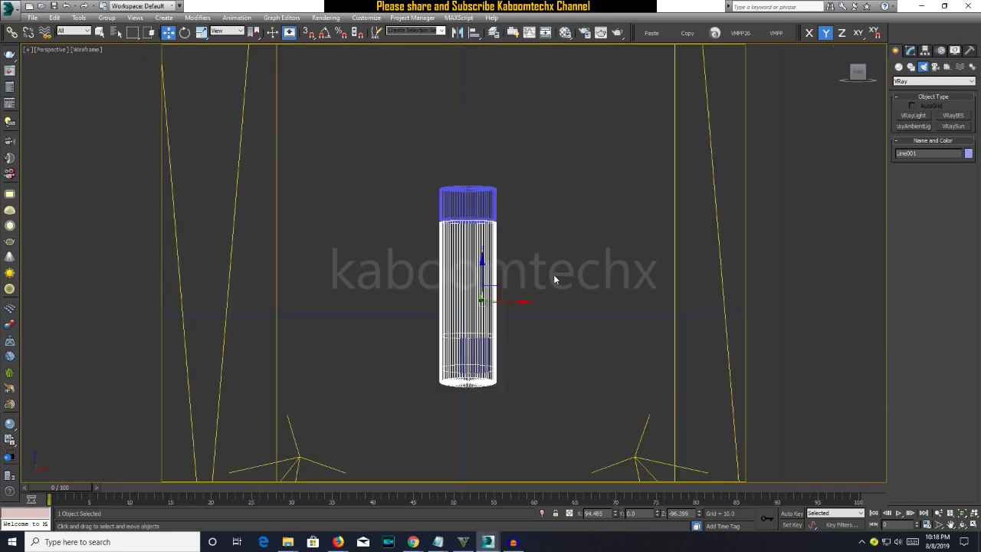
{"action": "scroll", "coordinate": [540, 251], "scroll_direction": "up", "scroll_amount": 4}
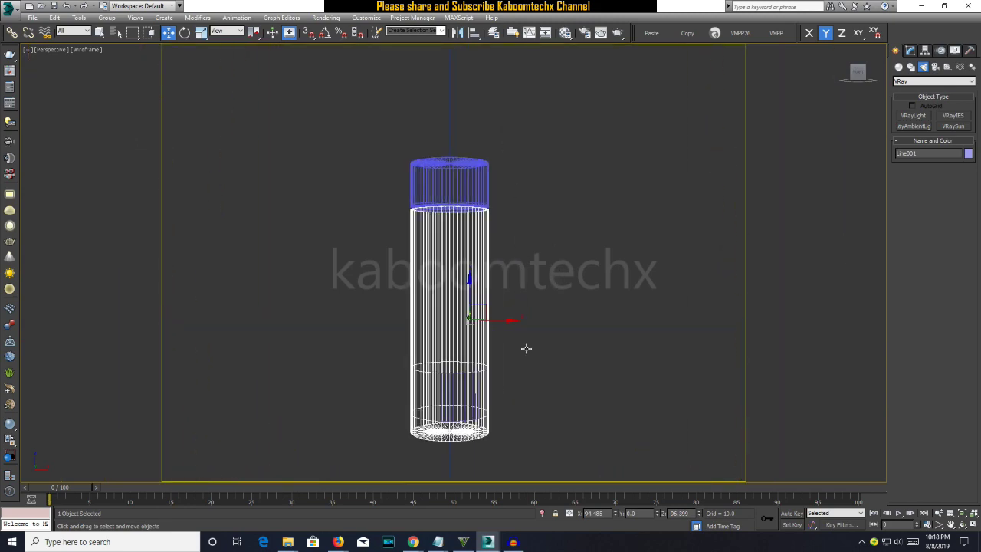
{"action": "scroll", "coordinate": [473, 202], "scroll_direction": "up", "scroll_amount": 1}
{"action": "middle_click_drag", "start_coordinate": [473, 202], "coordinate": [519, 190]}
{"action": "scroll", "coordinate": [514, 148], "scroll_direction": "up", "scroll_amount": 1}
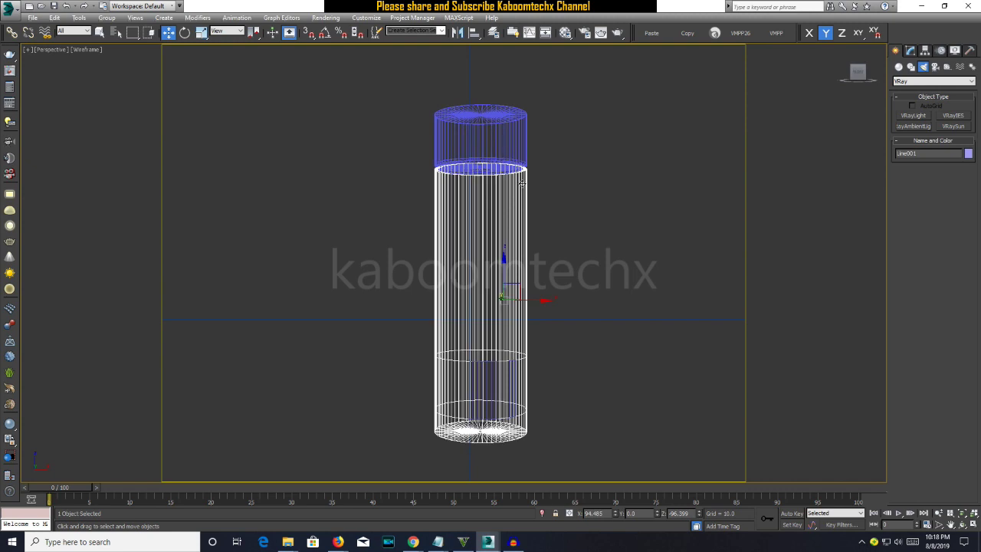
{"action": "key", "text": "ctrl+c"}
- Pan and dolly the camera so the bottle nearly fills the frame height, and switch the camera view to shaded display
{"action": "middle_click_drag", "start_coordinate": [494, 328], "coordinate": [458, 344]}
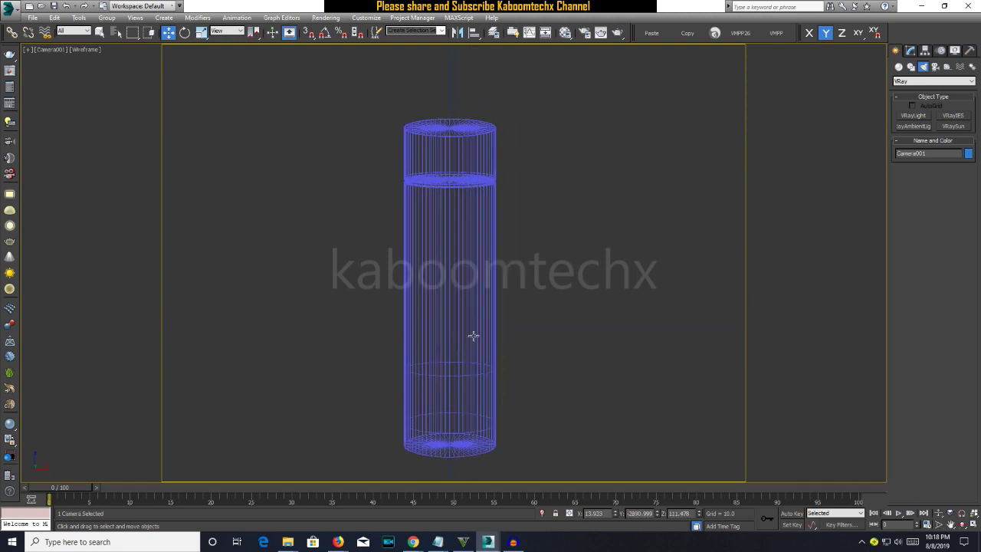
{"action": "middle_click_drag", "start_coordinate": [520, 330], "coordinate": [520, 319]}
{"action": "scroll", "coordinate": [527, 321], "scroll_direction": "up", "scroll_amount": 2}
{"action": "scroll", "coordinate": [526, 325], "scroll_direction": "down", "scroll_amount": 2}
{"action": "left_click", "coordinate": [938, 513]}
{"action": "left_click_drag", "start_coordinate": [499, 278], "coordinate": [516, 317]}
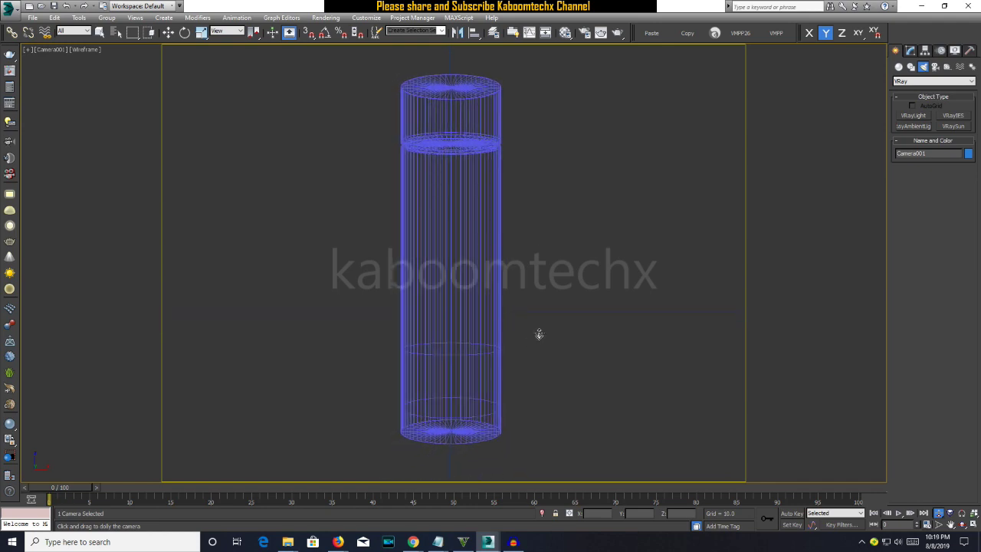
{"action": "key", "text": "F3"}
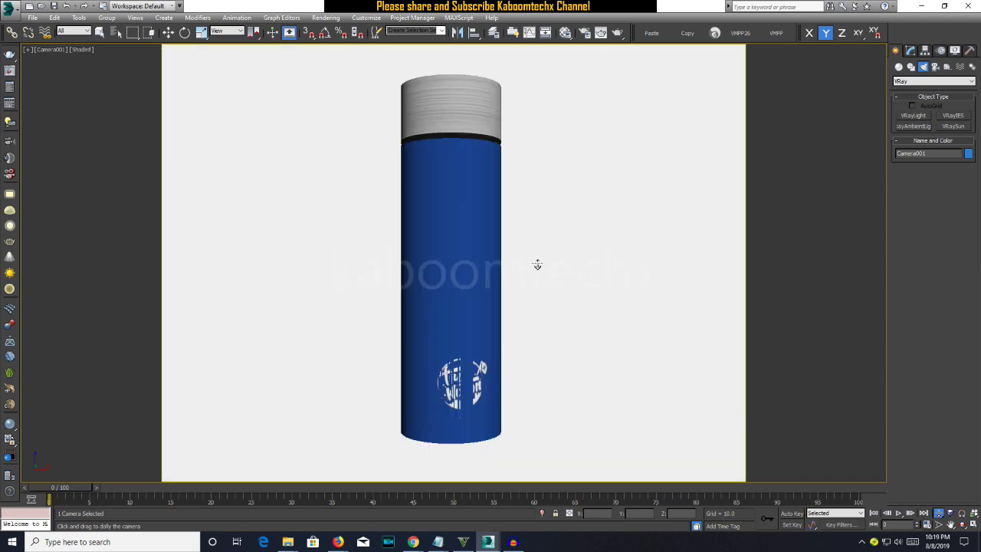
- Set the V-Ray image sampler type to Bucket in the render setup
{"action": "key", "text": "w"}
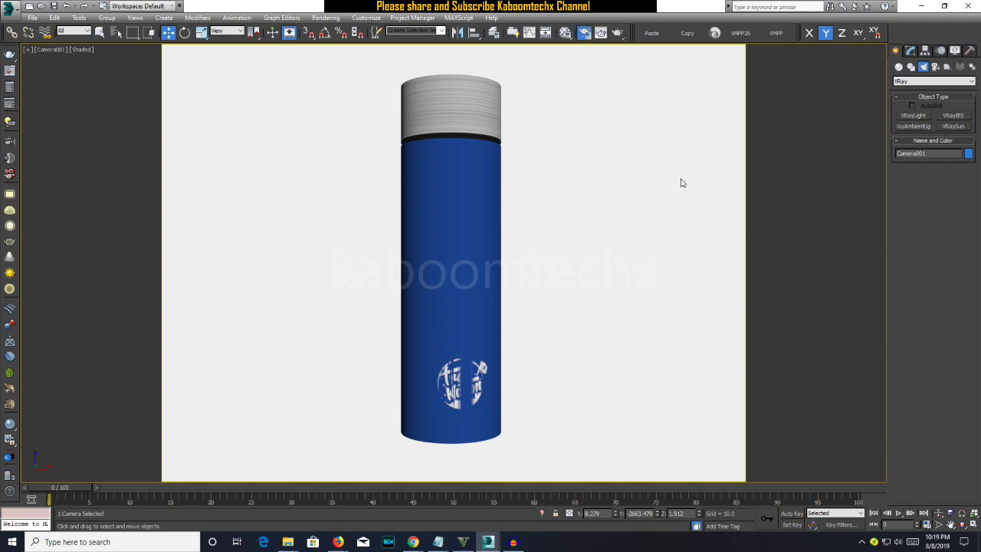
{"action": "key", "text": "F10"}
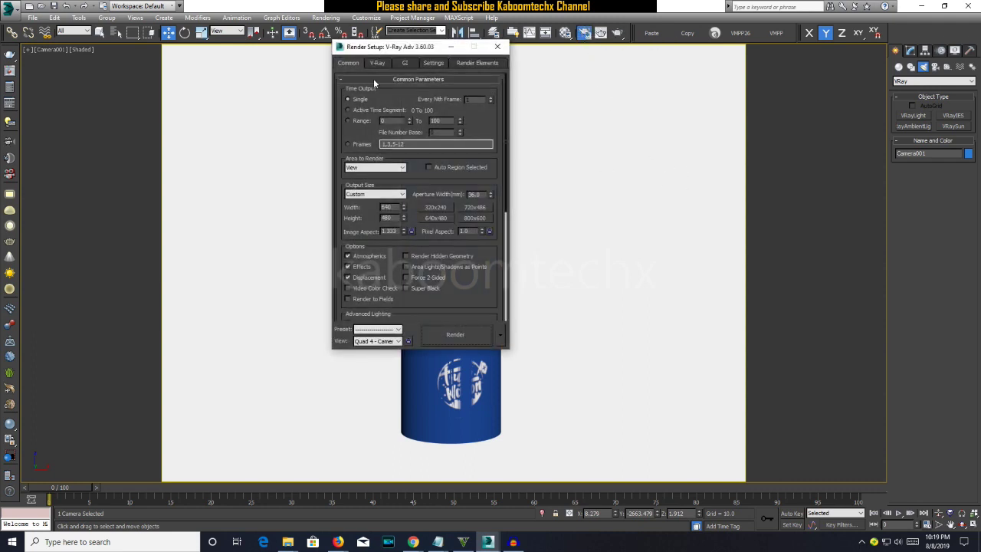
{"action": "left_click", "coordinate": [376, 63]}
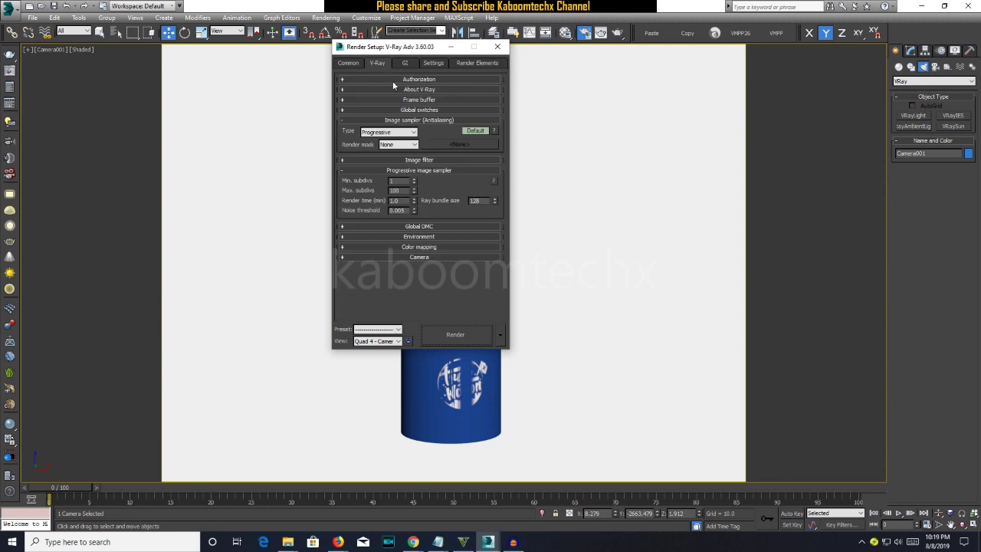
{"action": "left_click", "coordinate": [395, 134]}
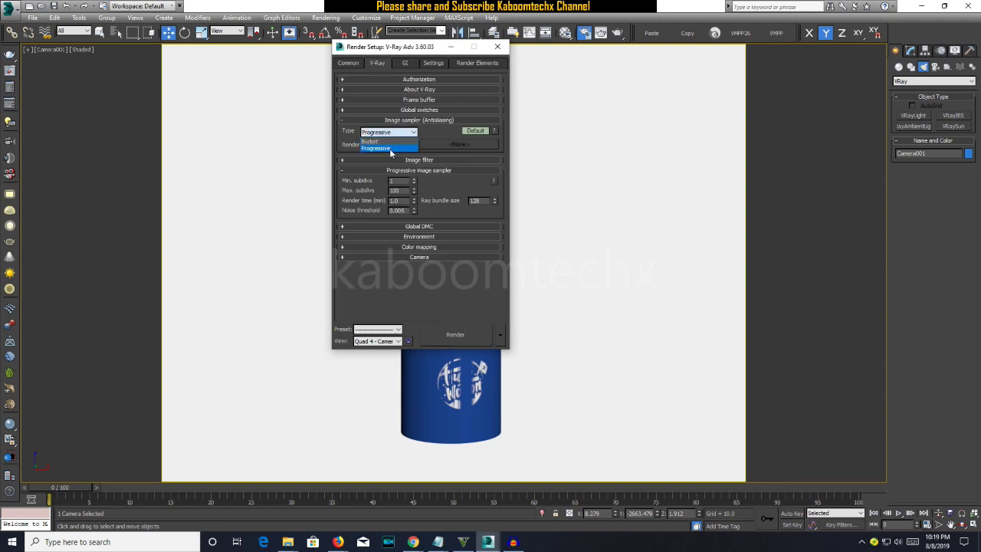
{"action": "left_click", "coordinate": [375, 141]}
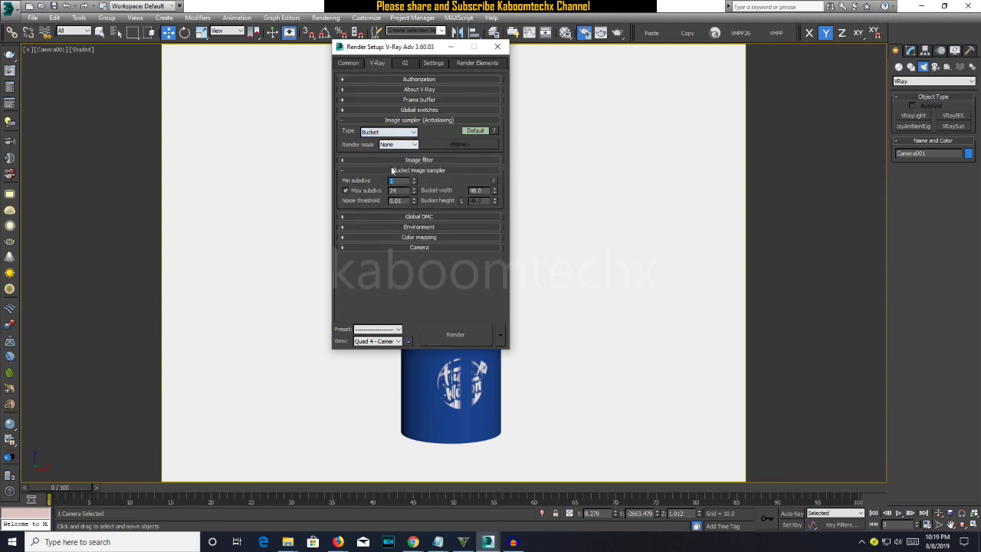
- Choose Irradiance map as the primary GI engine, and show the irradiance map and advanced global illumination settings
{"action": "left_click", "coordinate": [406, 63]}
{"action": "left_click", "coordinate": [412, 101]}
{"action": "left_click", "coordinate": [404, 117]}
{"action": "left_click", "coordinate": [411, 101]}
{"action": "left_click", "coordinate": [408, 111]}
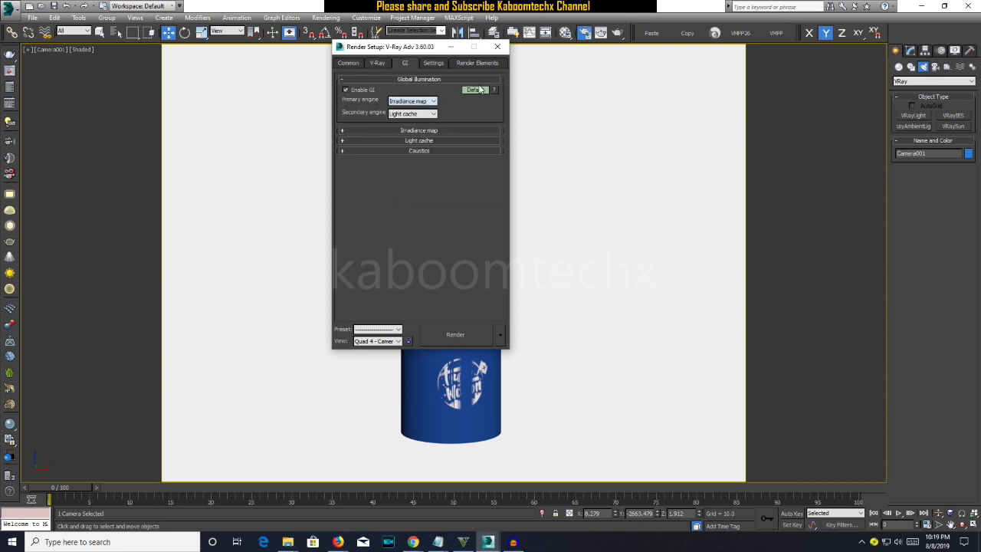
{"action": "left_click", "coordinate": [460, 128]}
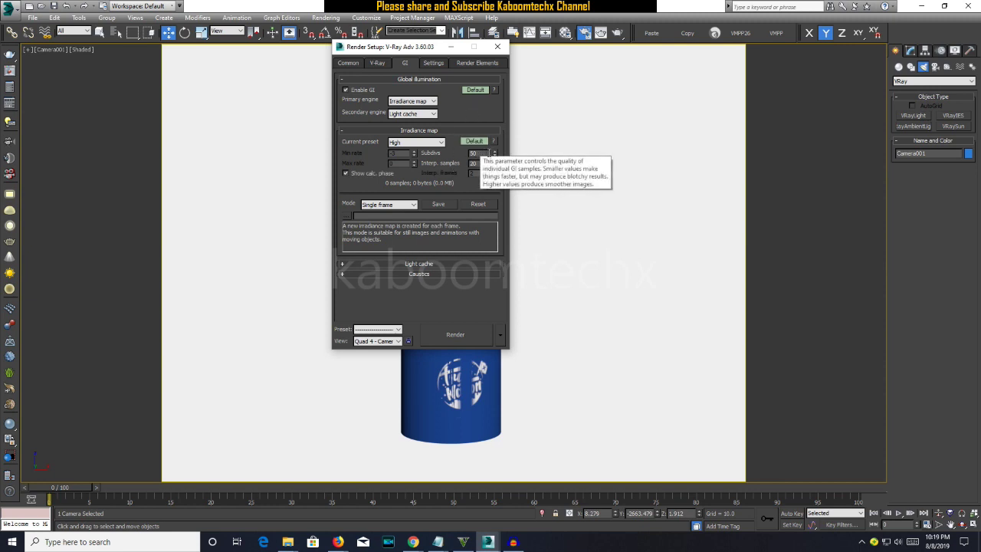
{"action": "left_click", "coordinate": [475, 89]}
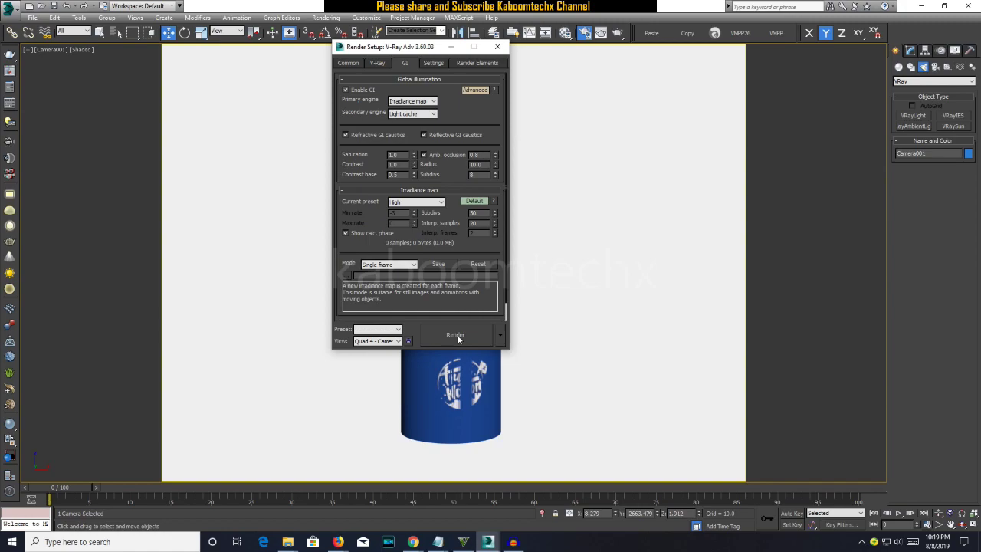
{"action": "left_click", "coordinate": [498, 47]}
- Run a brief test render of the camera view and set VRayLight001's multiplier to 2.0 in the V-Ray Light Lister
{"action": "left_click", "coordinate": [617, 33]}
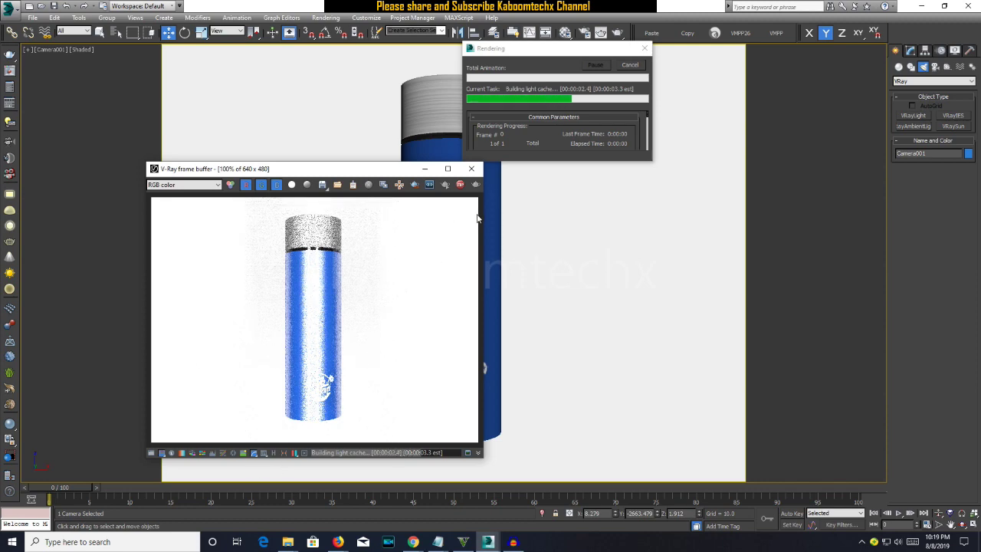
{"action": "left_click", "coordinate": [630, 64]}
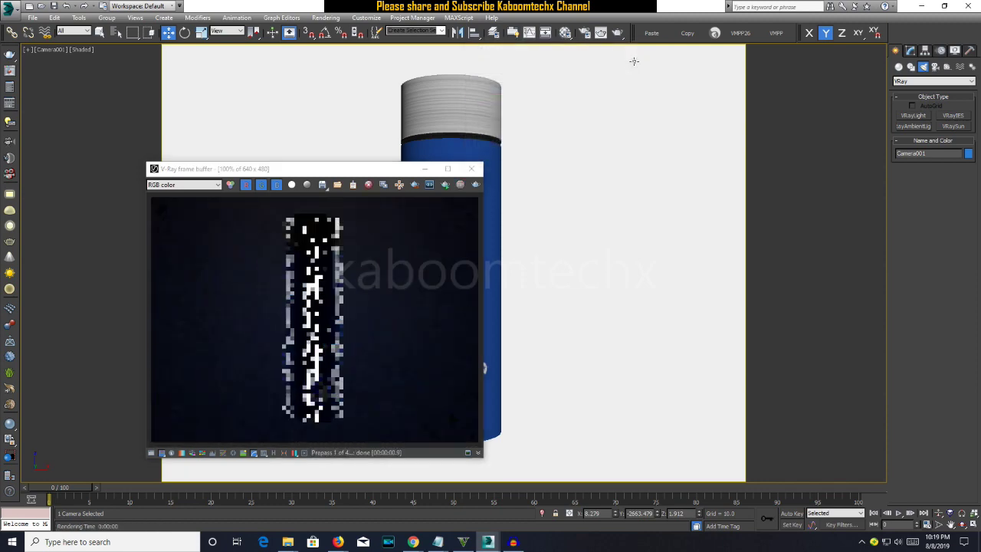
{"action": "left_click", "coordinate": [12, 138]}
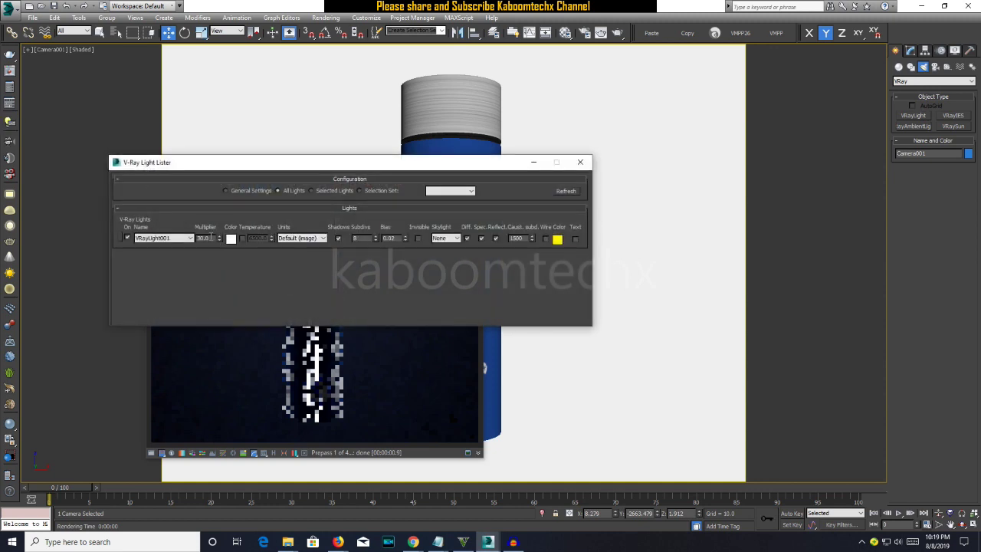
{"action": "type", "text": "2.0"}
{"action": "key", "text": "Return"}
- Run another short test render of the camera view, and put away the Light Lister and the frame buffer
{"action": "key", "text": "shift+q"}
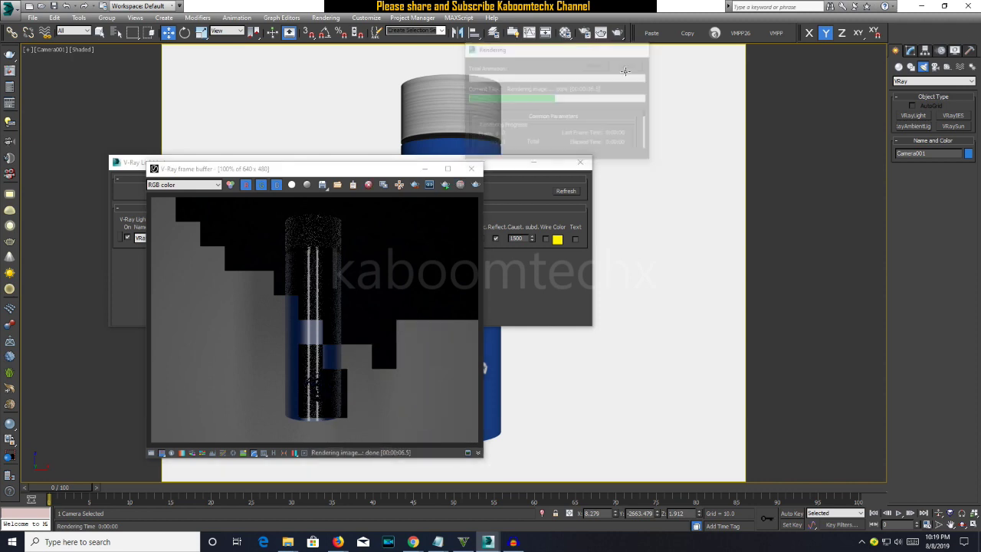
{"action": "left_click", "coordinate": [580, 163]}
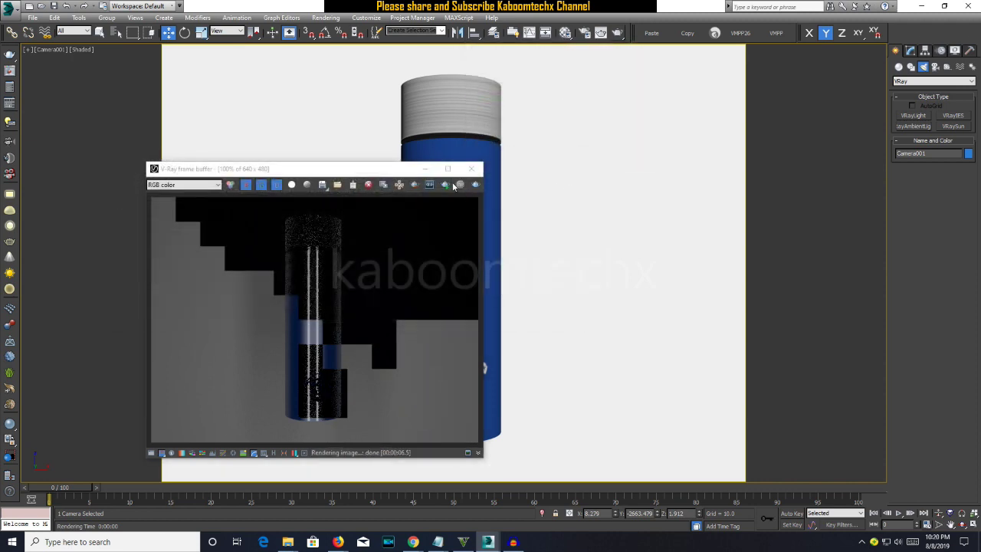
{"action": "left_click", "coordinate": [432, 169]}
- Move VRayLight002 about 338 units outward along X in the top view, farther from the camera axis
{"action": "key", "text": "alt+w"}
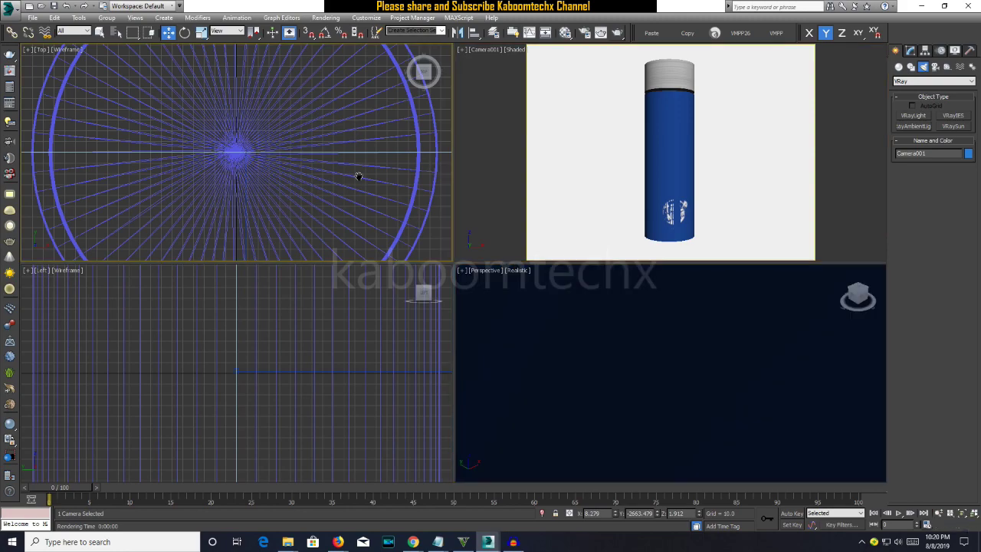
{"action": "scroll", "coordinate": [357, 173], "scroll_direction": "down", "scroll_amount": 5}
{"action": "middle_click_drag", "start_coordinate": [360, 166], "coordinate": [339, 149]}
{"action": "scroll", "coordinate": [416, 227], "scroll_direction": "up", "scroll_amount": 3}
{"action": "left_click", "coordinate": [325, 191]}
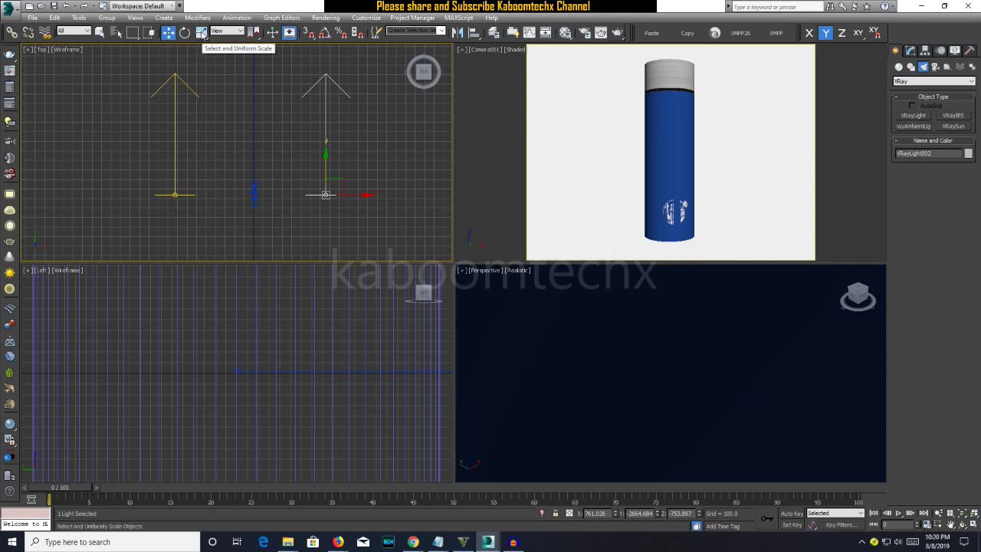
{"action": "left_click_drag", "start_coordinate": [352, 194], "coordinate": [385, 194]}
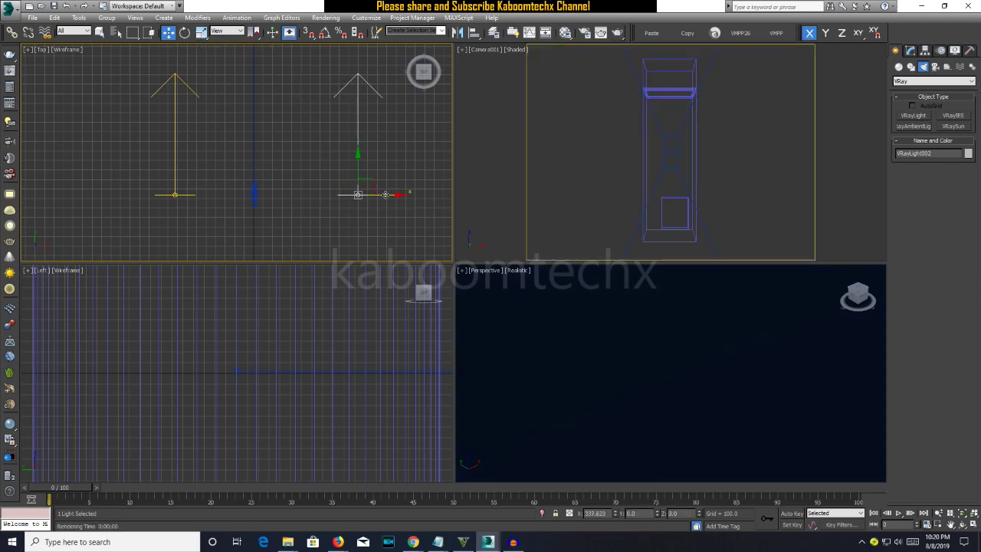
- Select both lights in the top view and move them along Y toward the bottle, to about Y -1627
{"action": "scroll", "coordinate": [360, 199], "scroll_direction": "down", "scroll_amount": 3}
{"action": "middle_click_drag", "start_coordinate": [338, 201], "coordinate": [350, 227]}
{"action": "left_click", "coordinate": [307, 220]}
{"action": "left_click", "coordinate": [375, 221], "text": "ctrl"}
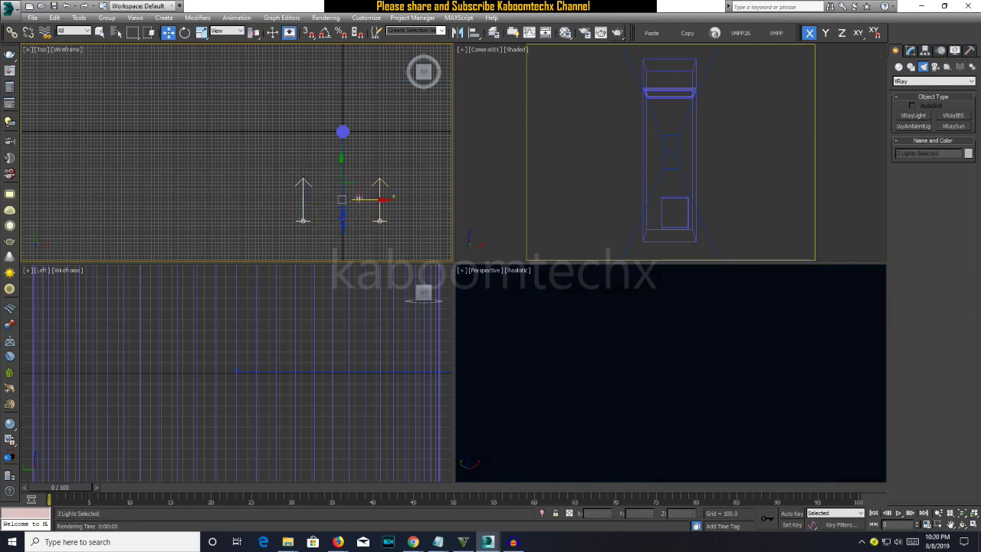
{"action": "left_click_drag", "start_coordinate": [342, 180], "coordinate": [352, 133]}
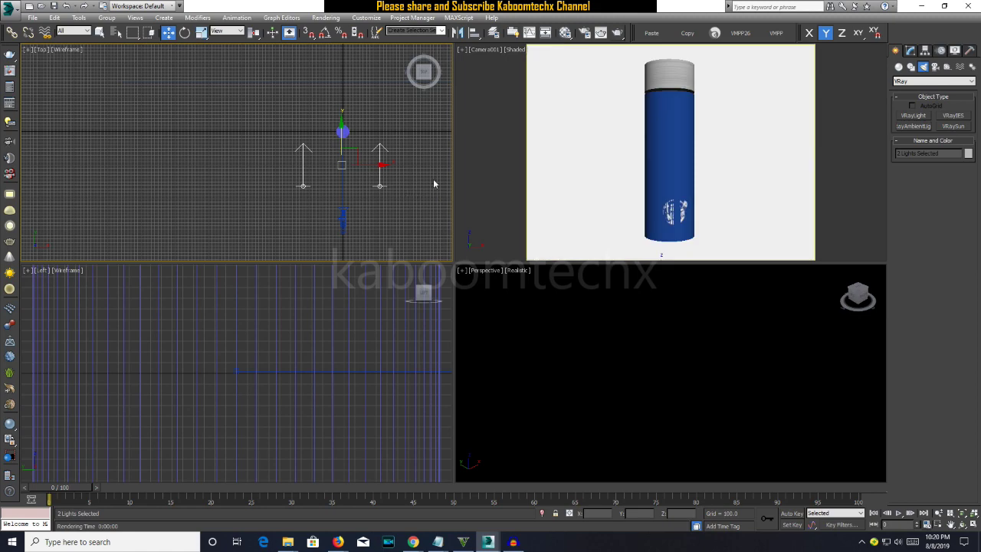
- Raise both lights' target distance to about 570 and slightly increase the half-length of VRayLight002
{"action": "left_click", "coordinate": [912, 51]}
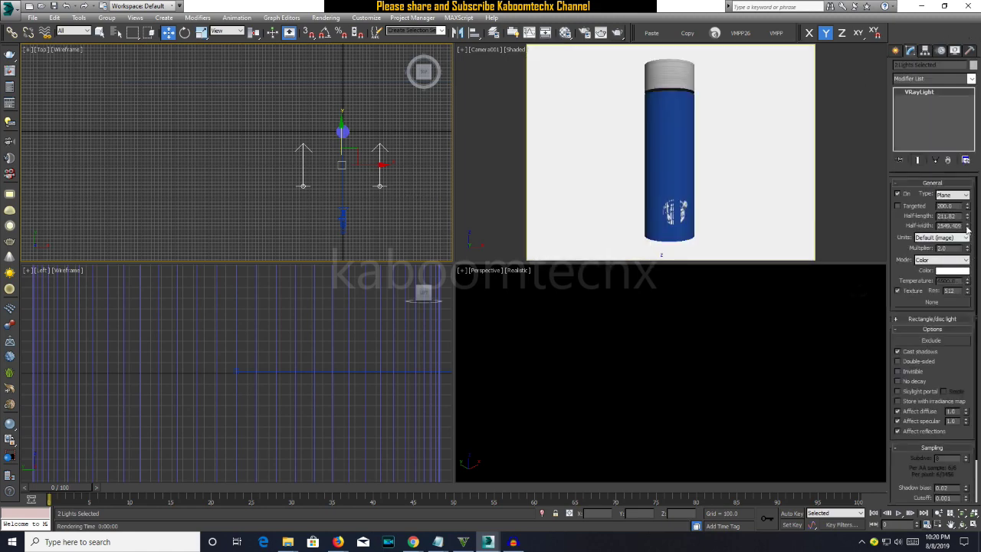
{"action": "left_click", "coordinate": [967, 207]}
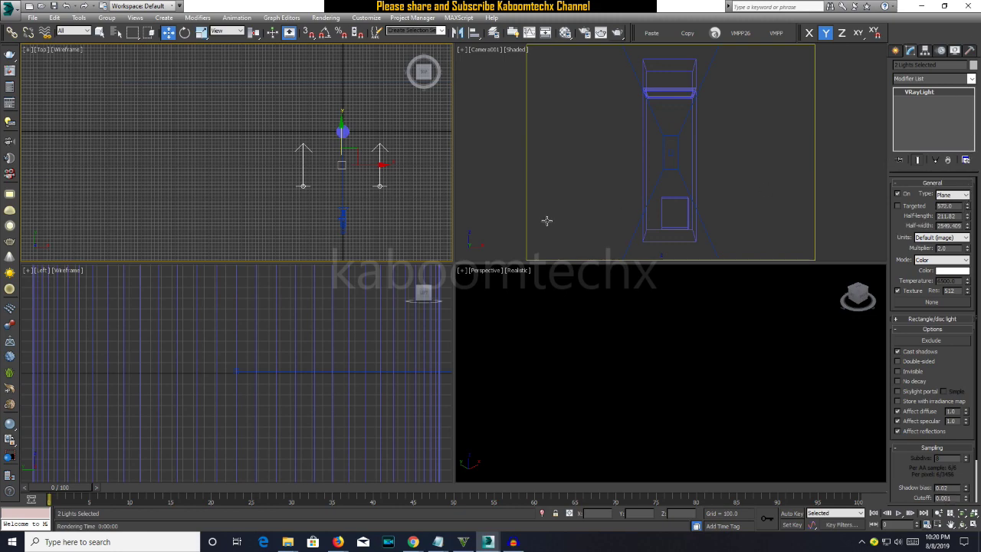
{"action": "left_click", "coordinate": [380, 186]}
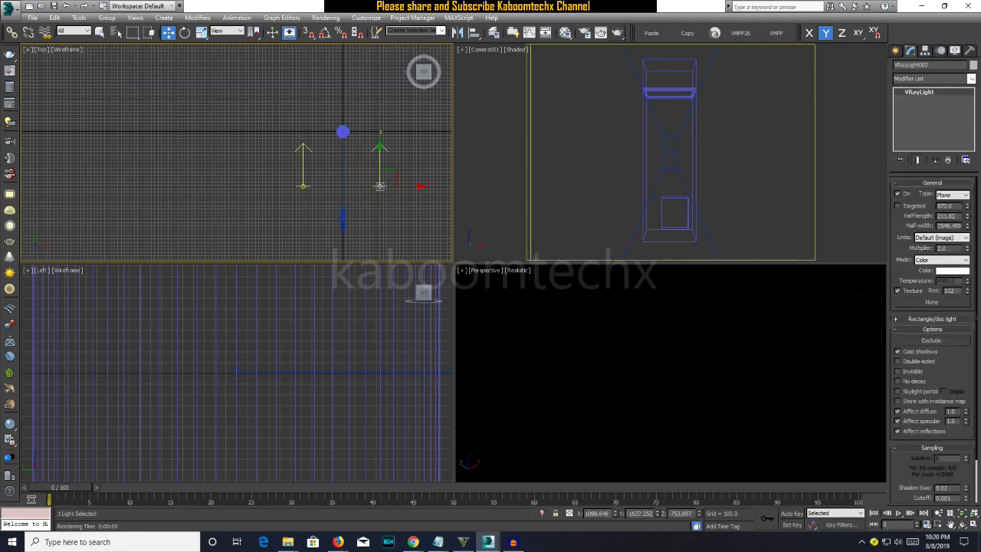
{"action": "left_click_drag", "start_coordinate": [967, 213], "coordinate": [966, 193]}
- Render the camera view completely and bring up the frame buffer to check the bottle's lighting and materials
{"action": "left_click", "coordinate": [772, 199]}
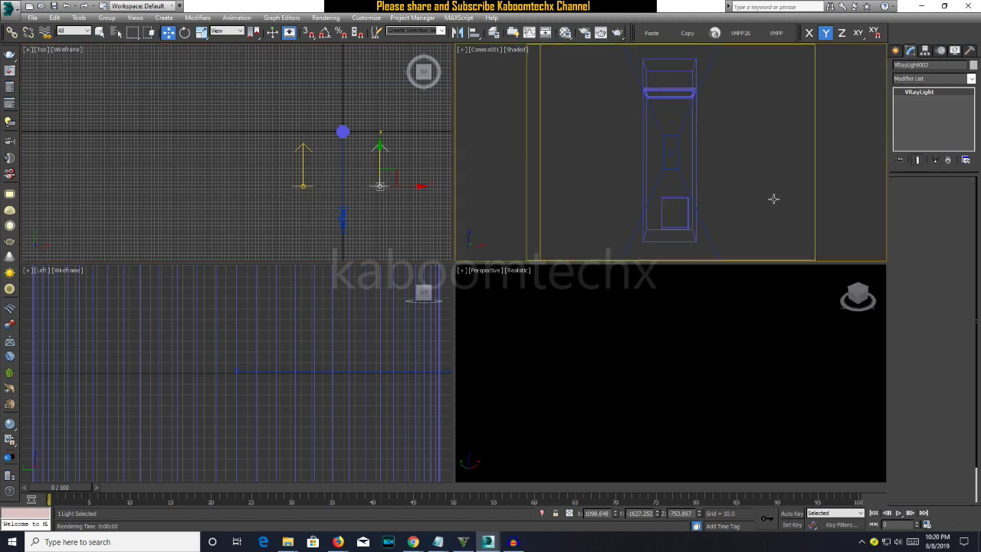
{"action": "left_click", "coordinate": [618, 34]}
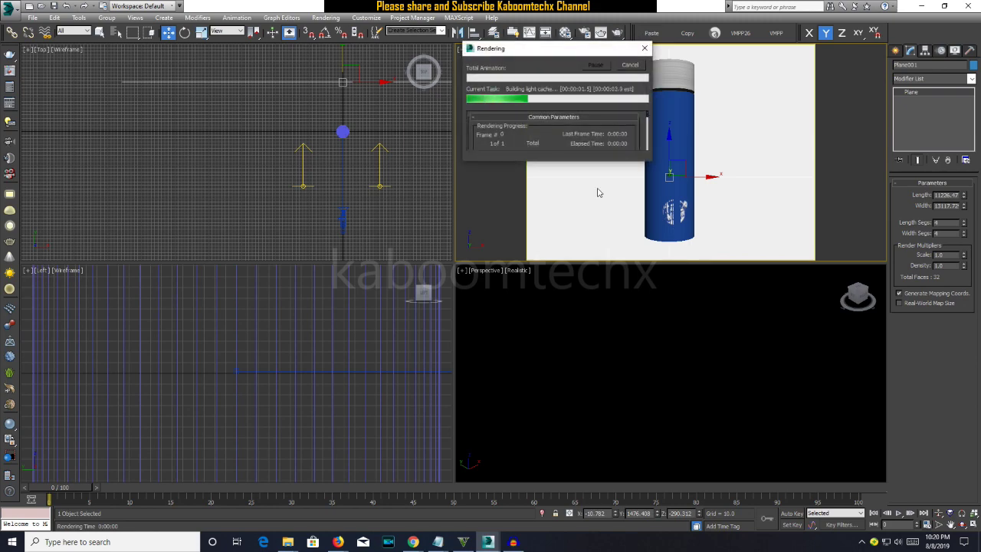
{"action": "mouse_move", "coordinate": [488, 541]}
{"action": "left_click", "coordinate": [579, 498]}
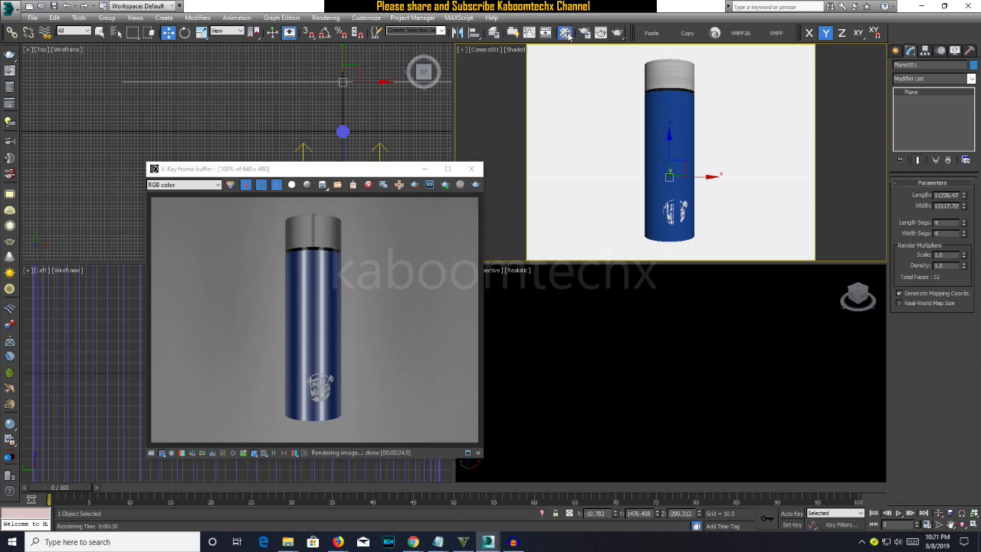
- Pick the bottle cap's brushed steel material into the Material Editor, and remove its Fresnel reflections and Reflect map
{"action": "key", "text": "m"}
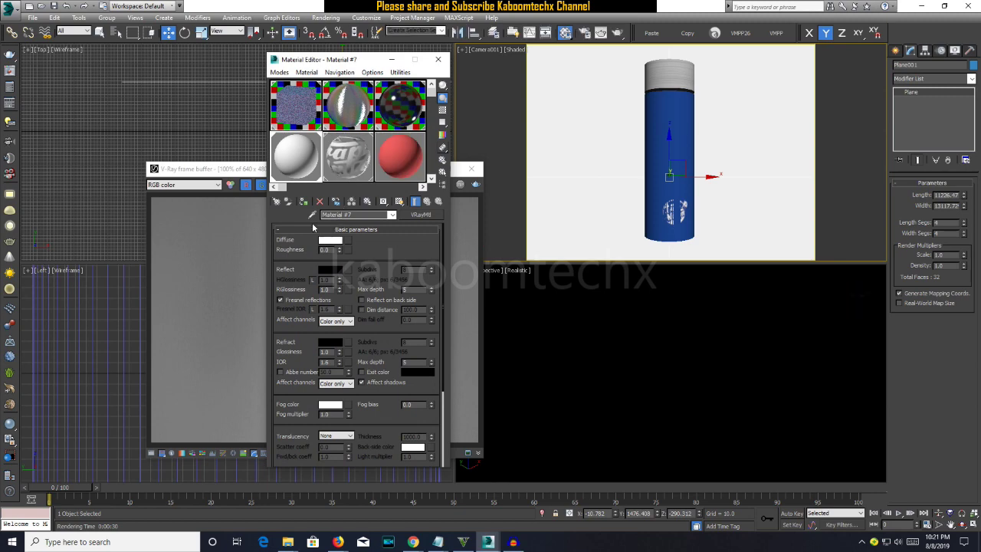
{"action": "left_click", "coordinate": [312, 215]}
{"action": "left_click", "coordinate": [666, 70]}
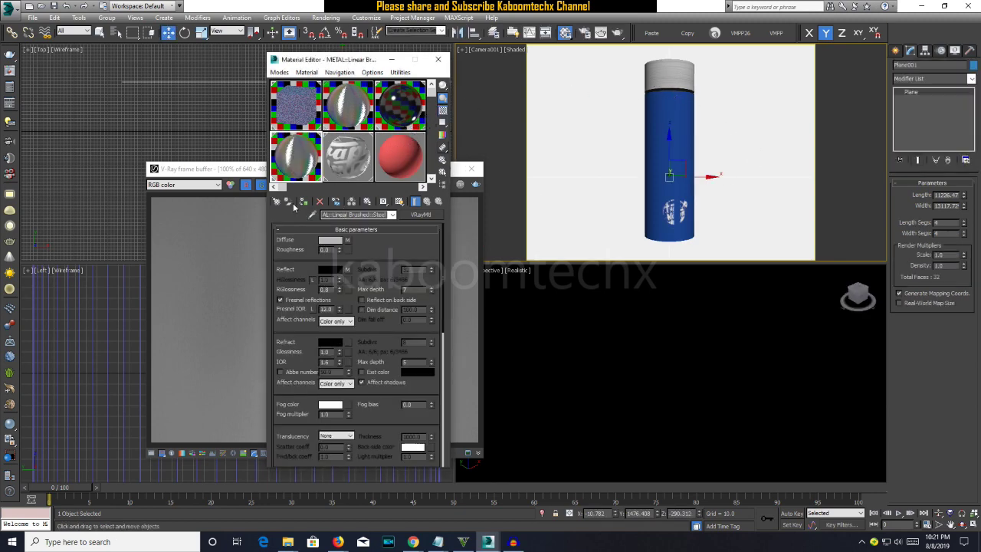
{"action": "right_click", "coordinate": [350, 270]}
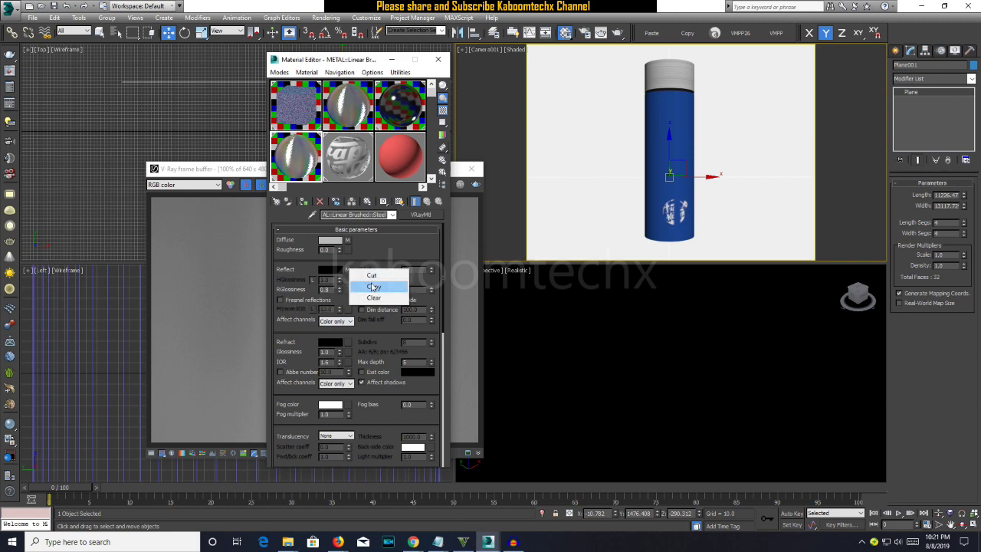
{"action": "left_click", "coordinate": [374, 298]}
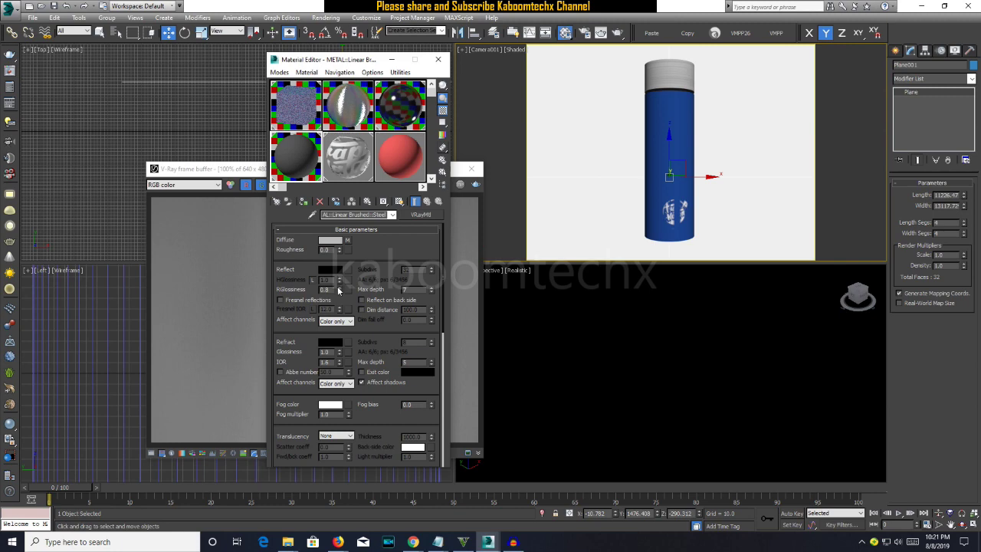
- Set the steel material's reflection colour to a neutral grey with red, green and blue at 101
{"action": "left_click", "coordinate": [334, 273]}
{"action": "left_click_drag", "start_coordinate": [299, 71], "coordinate": [305, 95]}
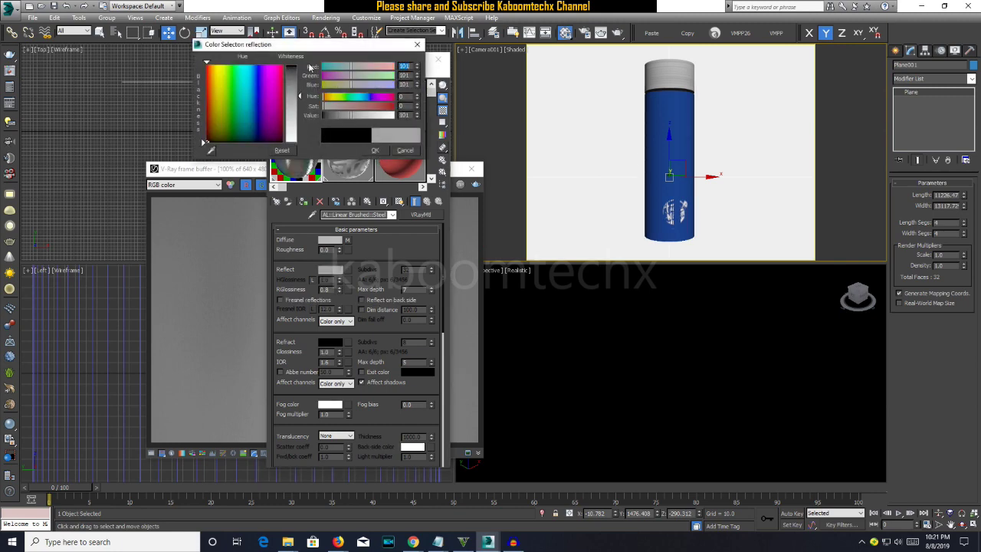
{"action": "left_click", "coordinate": [375, 150]}
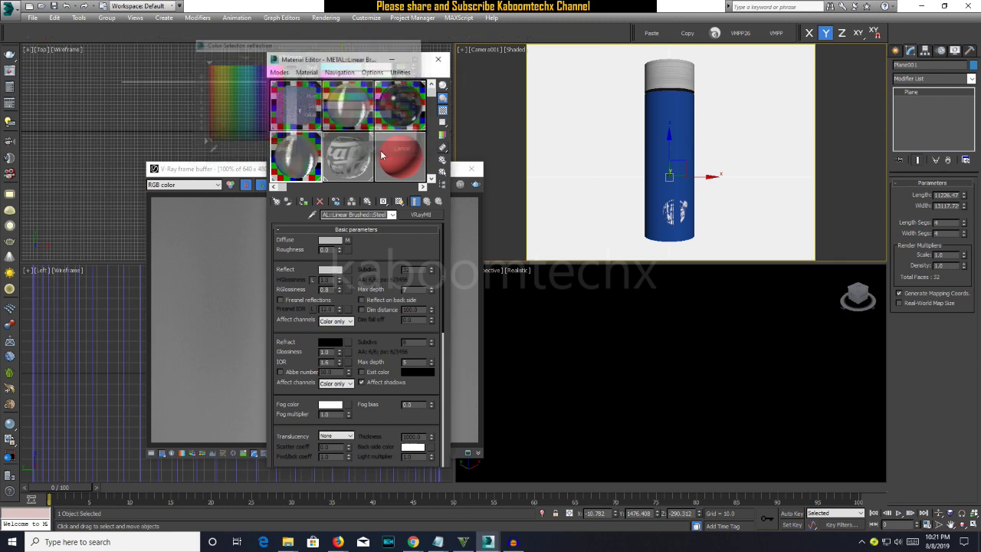
- Change the steel material's BRDF type to Phong and expand its Options settings
{"action": "scroll", "coordinate": [387, 261], "scroll_direction": "down", "scroll_amount": 5}
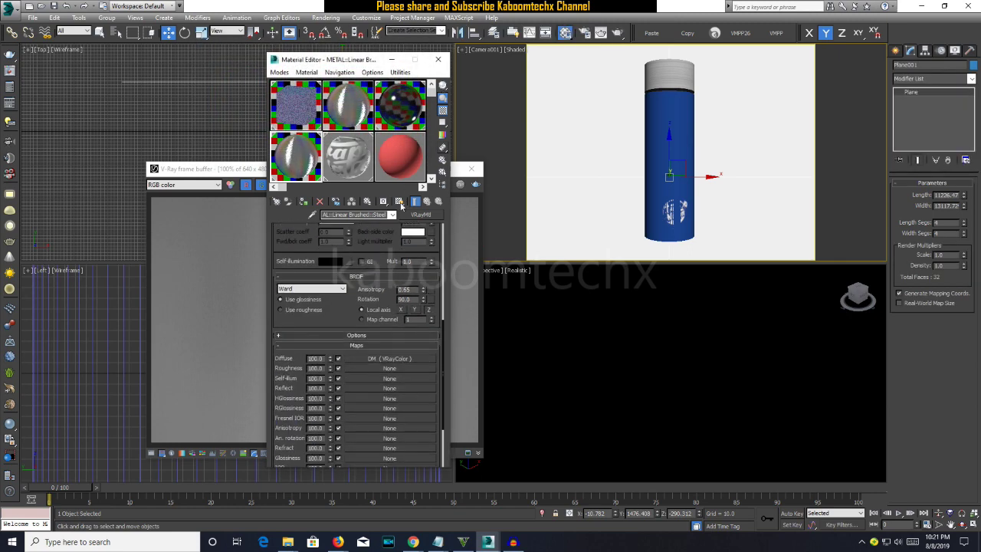
{"action": "left_click", "coordinate": [342, 288]}
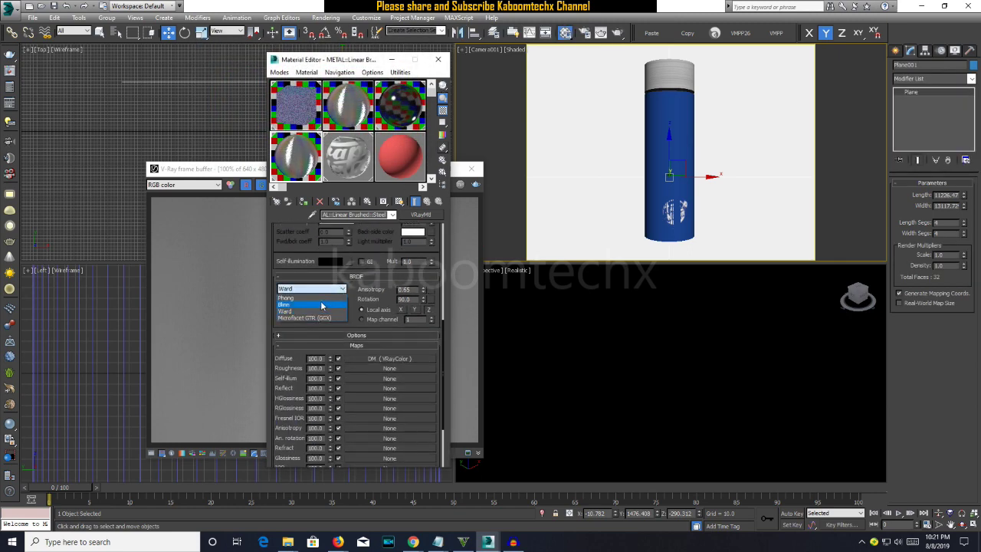
{"action": "left_click", "coordinate": [319, 298]}
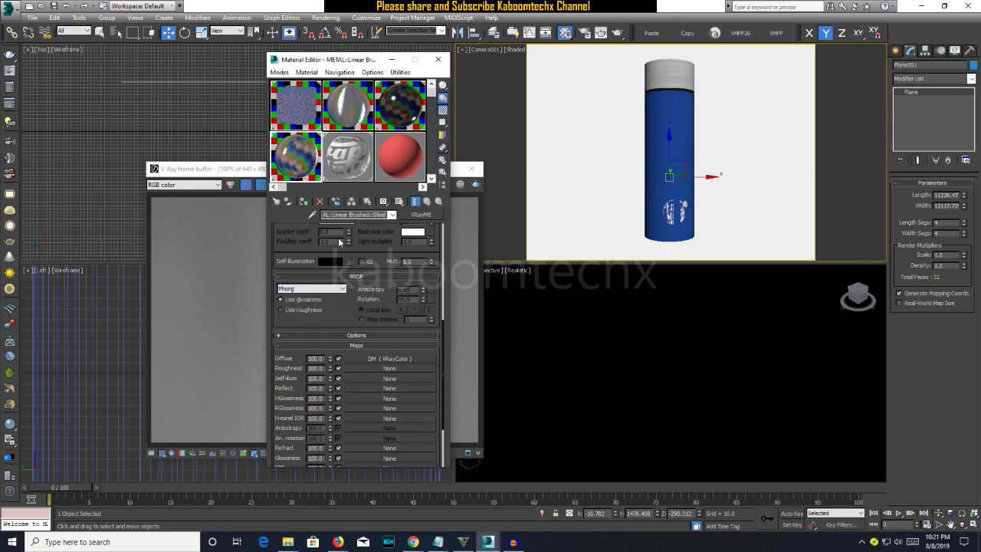
{"action": "left_click", "coordinate": [356, 335]}
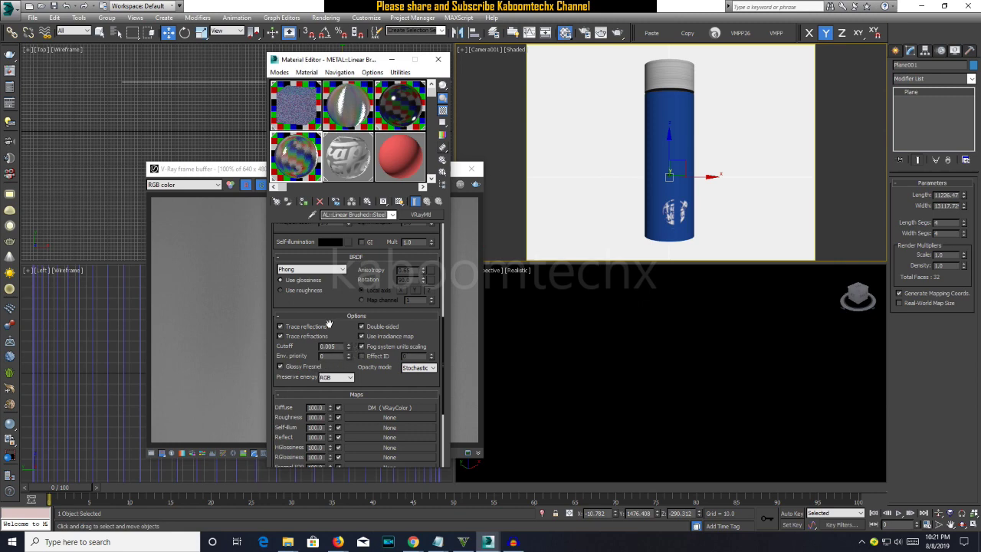
{"action": "scroll", "coordinate": [335, 322], "scroll_direction": "up", "scroll_amount": 2}
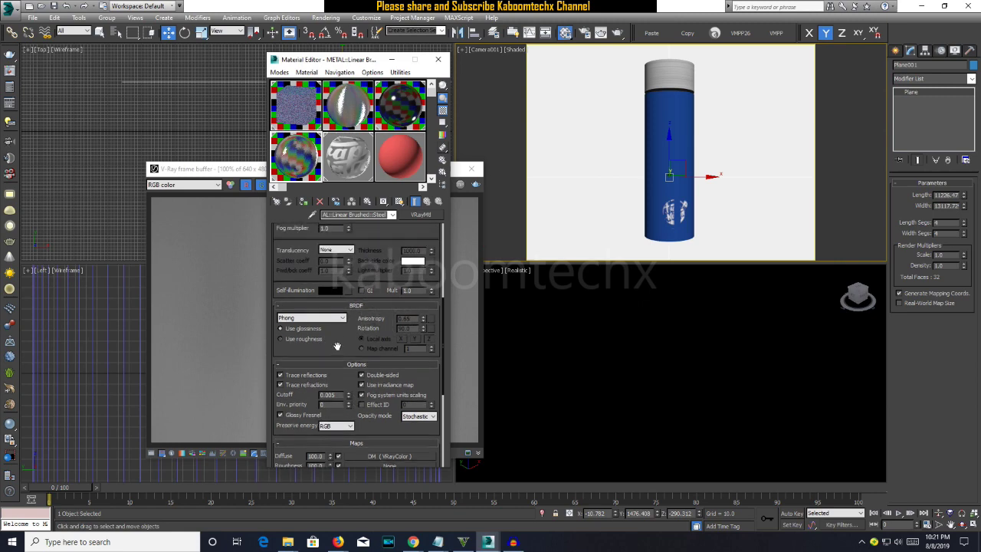
- Set the steel material's BRDF type to Blinn, disable Double-sided and switch its Opacity mode to Normal
{"action": "left_click", "coordinate": [319, 320]}
{"action": "left_click", "coordinate": [311, 330]}
{"action": "left_click_drag", "start_coordinate": [376, 249], "coordinate": [411, 167]}
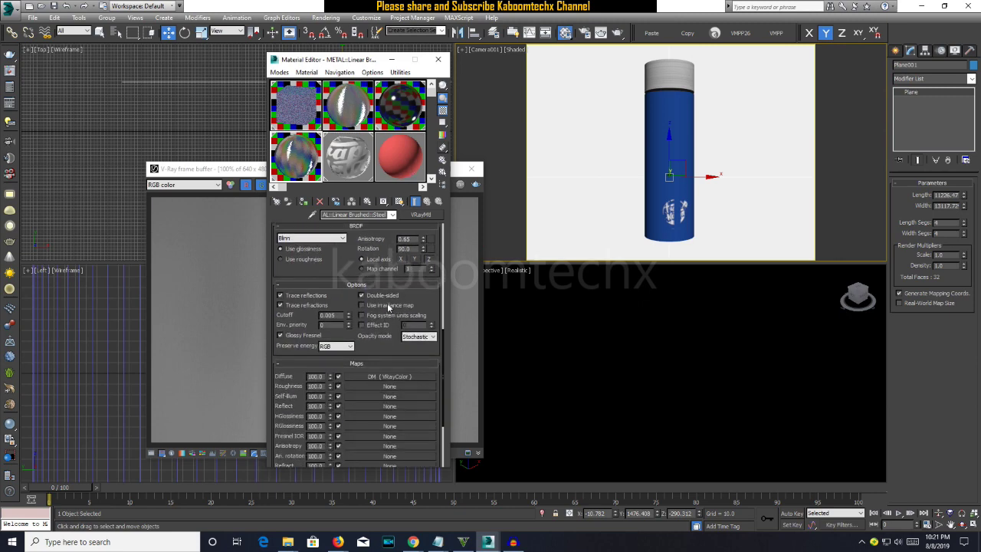
{"action": "left_click", "coordinate": [376, 296]}
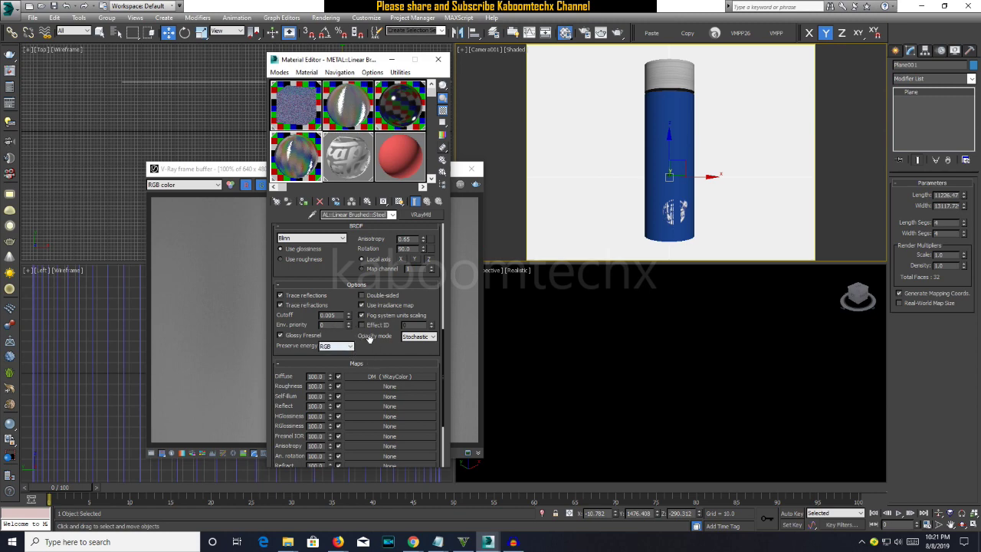
{"action": "left_click", "coordinate": [414, 338]}
{"action": "left_click", "coordinate": [413, 346]}
- Reset the steel material's BRDF anisotropy and rotation to 0.0
{"action": "left_click_drag", "start_coordinate": [354, 260], "coordinate": [416, 307]}
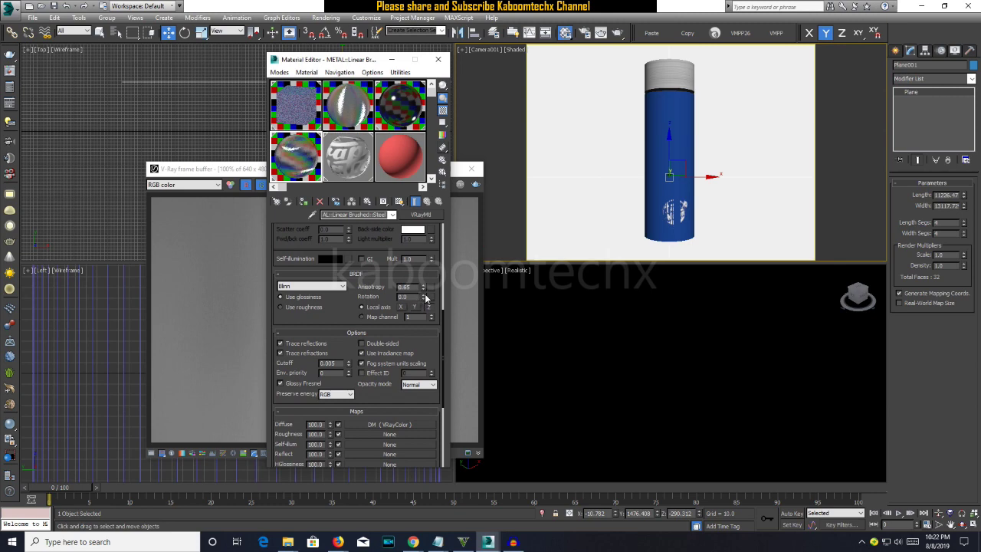
{"action": "right_click", "coordinate": [422, 288]}
{"action": "left_click_drag", "start_coordinate": [371, 240], "coordinate": [385, 335]}
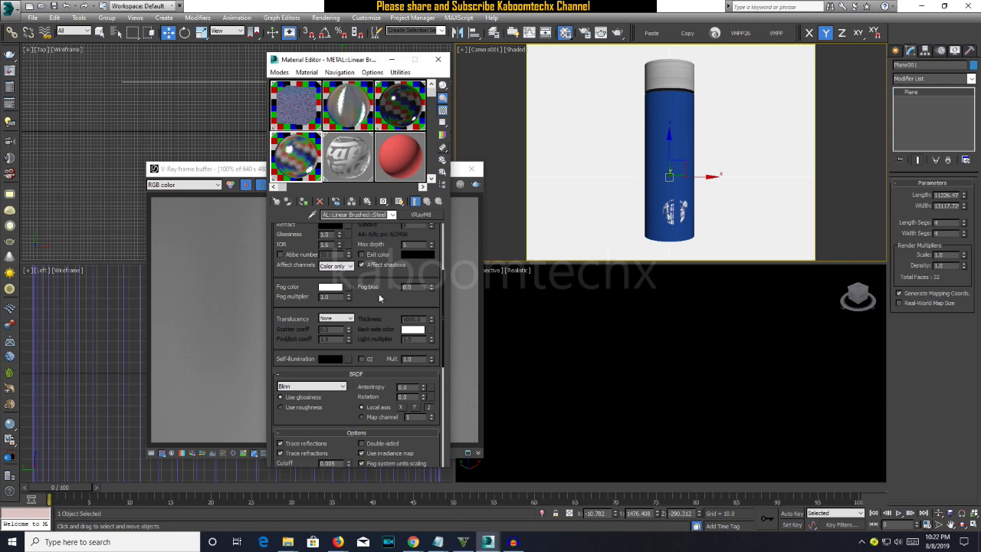
- Copy the Reflect map from the second sample slot's material and paste it into the cap's brushed steel Reflect slot
{"action": "left_click_drag", "start_coordinate": [377, 274], "coordinate": [370, 343]}
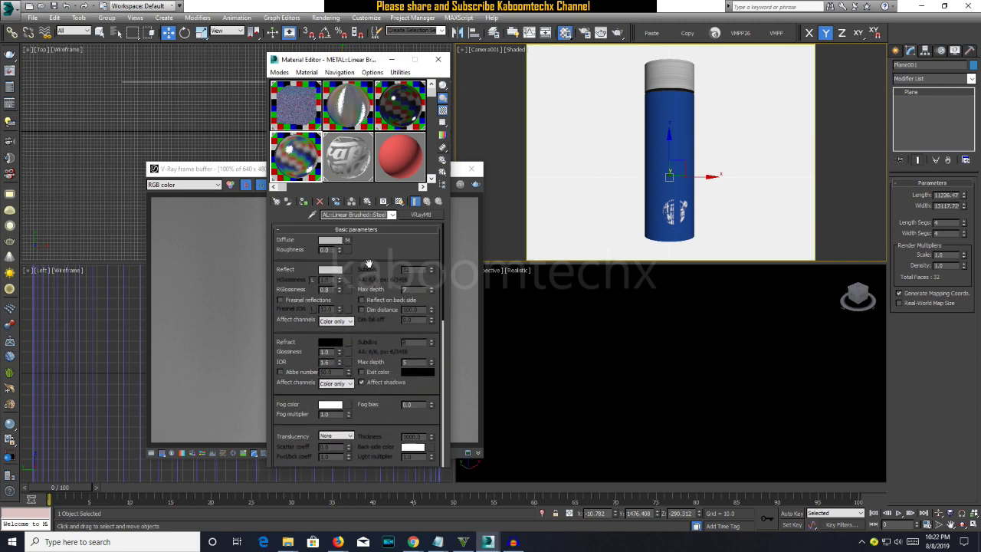
{"action": "left_click", "coordinate": [311, 138]}
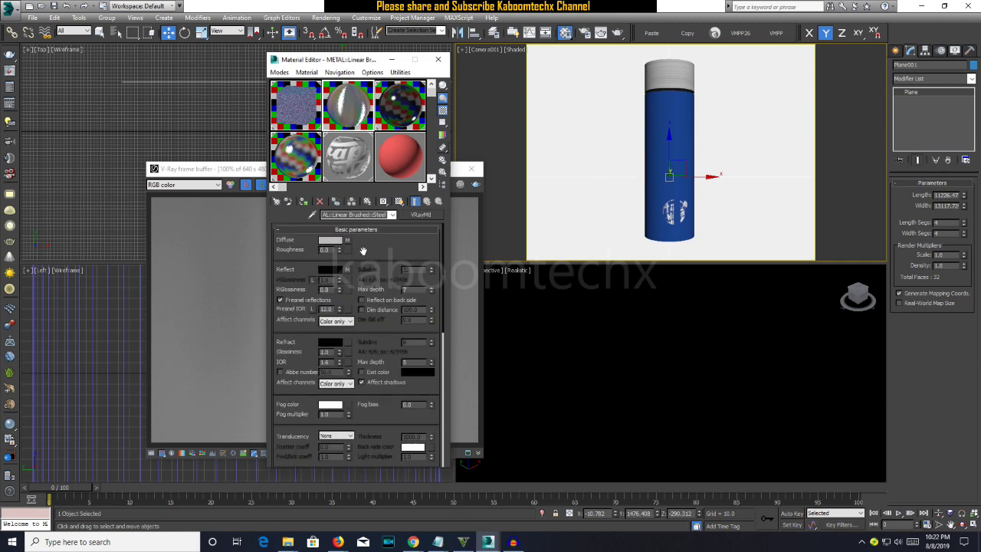
{"action": "right_click", "coordinate": [346, 274]}
{"action": "left_click", "coordinate": [364, 285]}
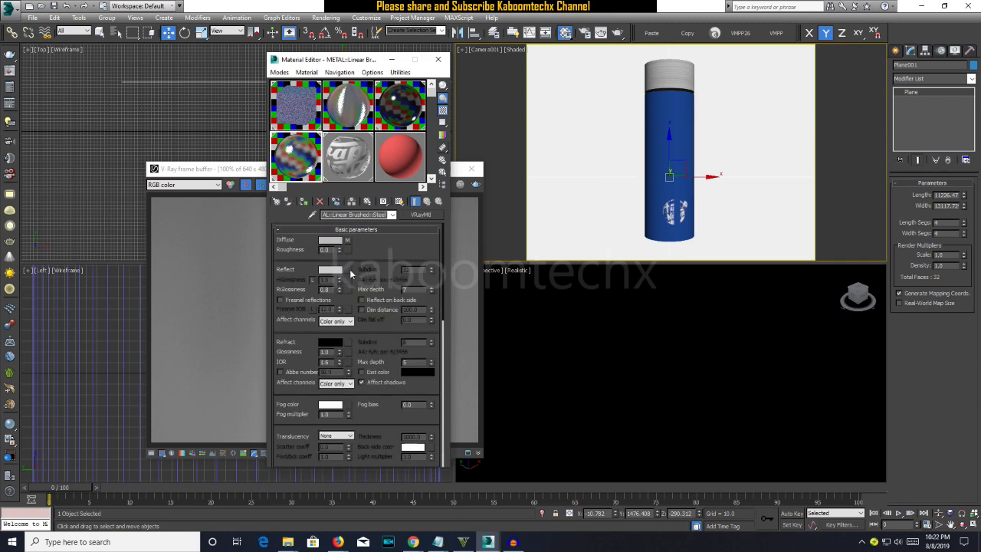
{"action": "right_click", "coordinate": [351, 273]}
{"action": "left_click", "coordinate": [371, 279]}
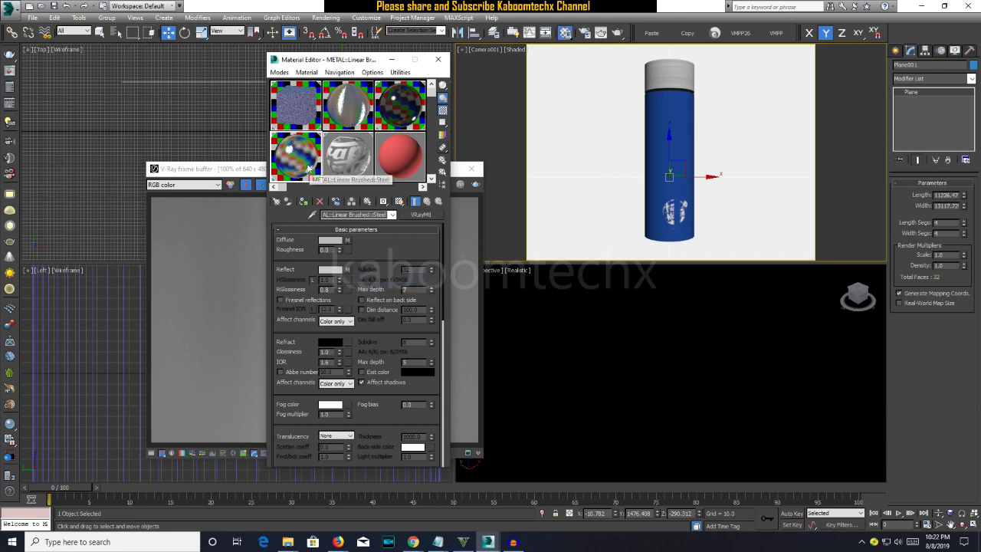
- Run a brief test render of the camera view to check the cap, cancel it and close the frame buffer
{"action": "left_click", "coordinate": [618, 39]}
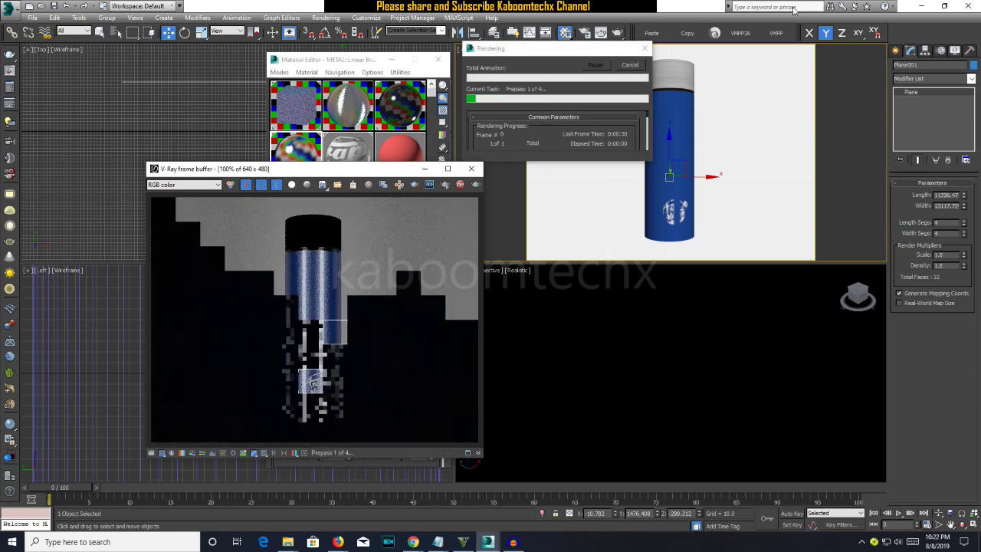
{"action": "left_click", "coordinate": [629, 64]}
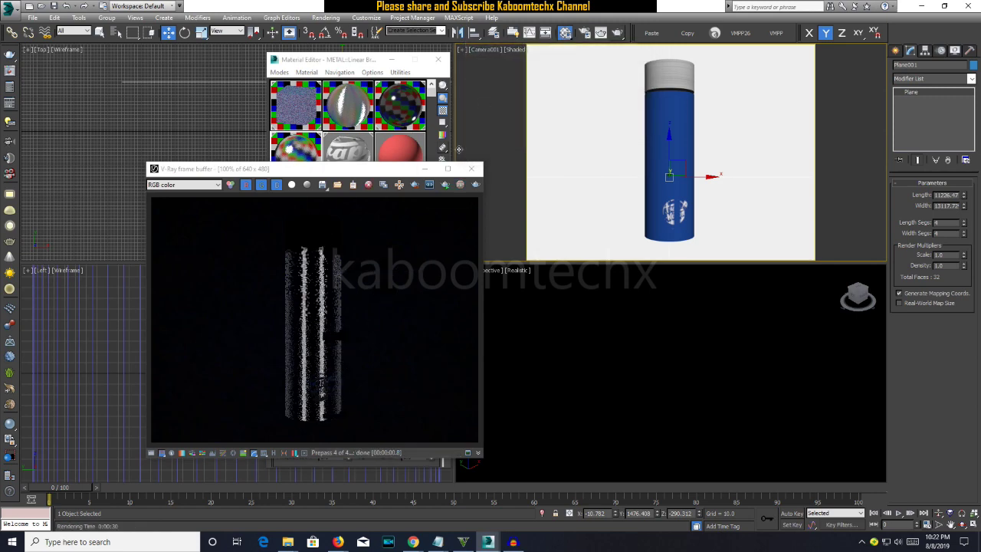
{"action": "left_click", "coordinate": [471, 169]}
- Replace the brushed steel material with a fresh VRayMtl and paste the copied map into its Reflect slot
{"action": "right_click", "coordinate": [422, 214]}
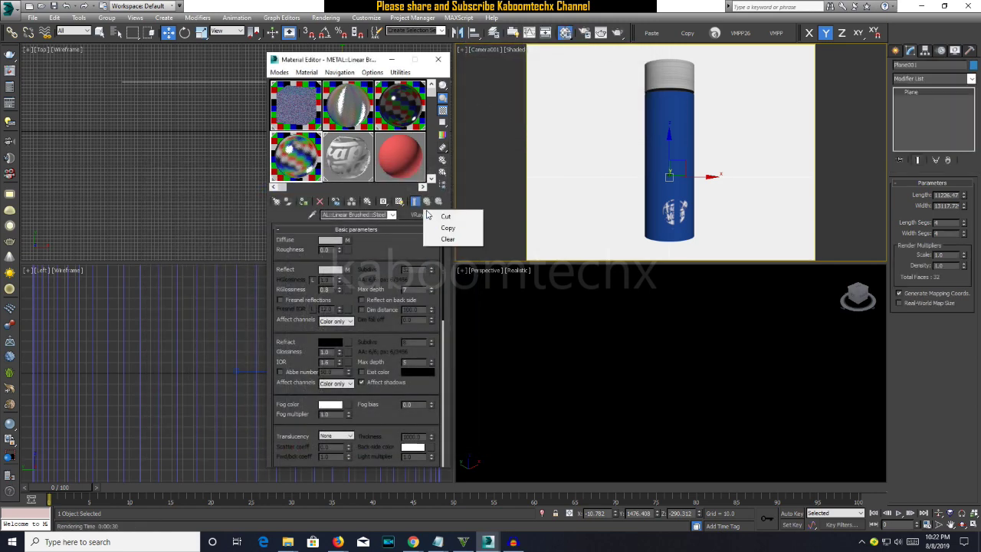
{"action": "left_click", "coordinate": [422, 216]}
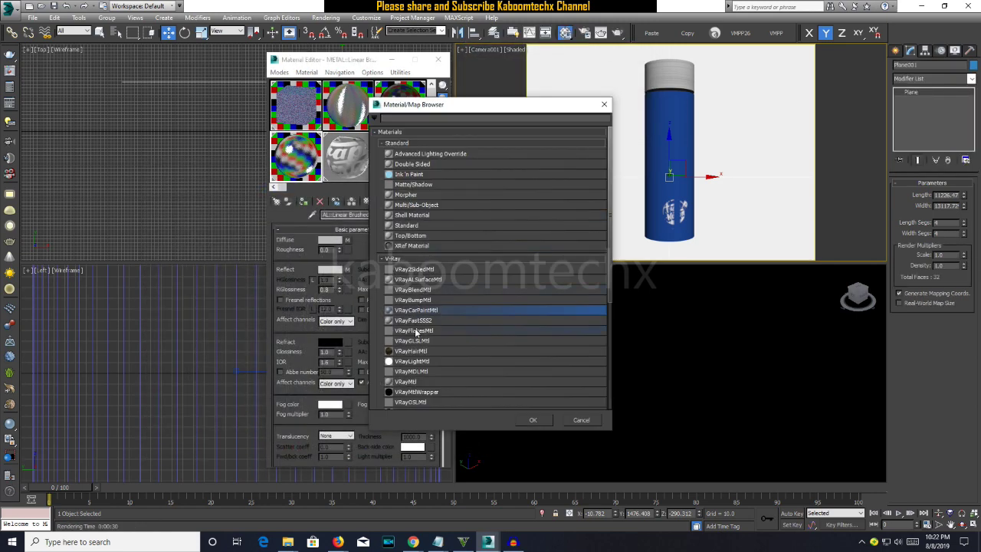
{"action": "double_click", "coordinate": [410, 380]}
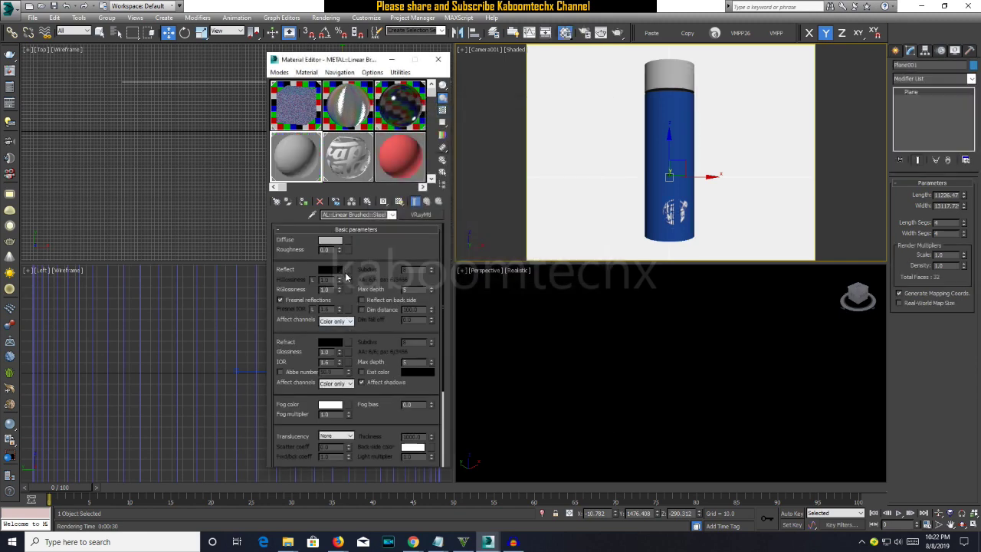
{"action": "right_click", "coordinate": [348, 271]}
{"action": "left_click", "coordinate": [369, 274]}
- Show the sample background, turn off the steel's Fresnel reflections and set its reflection glossiness to 0.74
{"action": "left_click", "coordinate": [442, 111]}
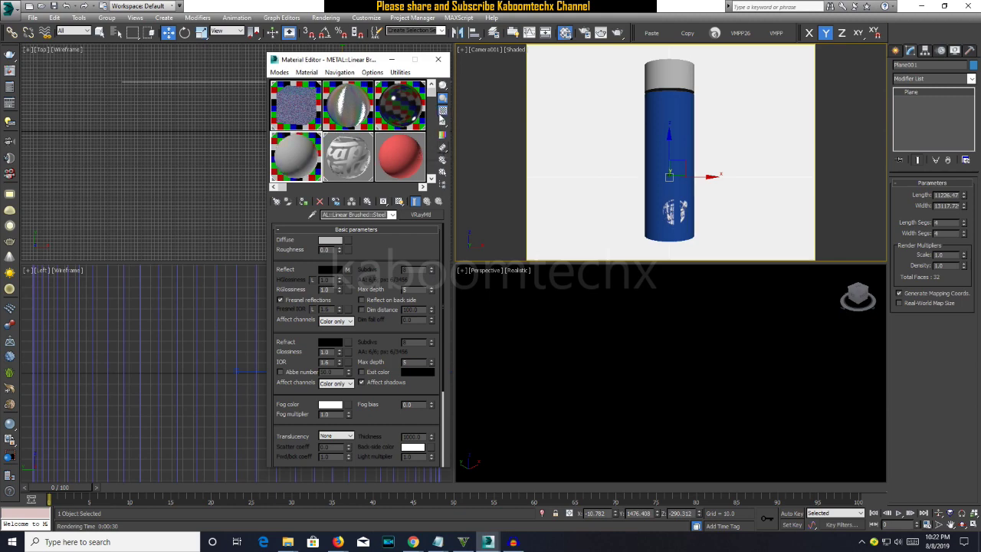
{"action": "left_click", "coordinate": [281, 300]}
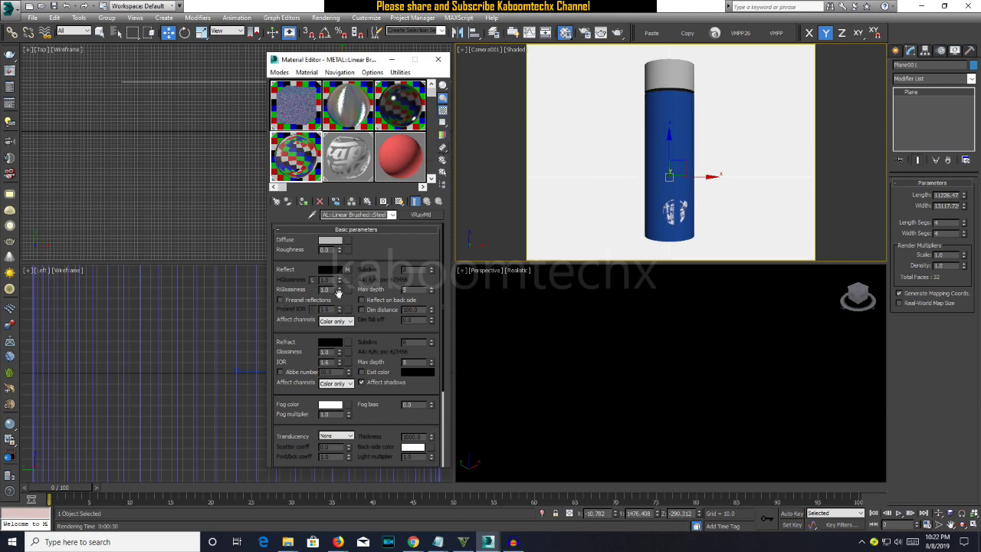
{"action": "left_click_drag", "start_coordinate": [339, 296], "coordinate": [343, 301]}
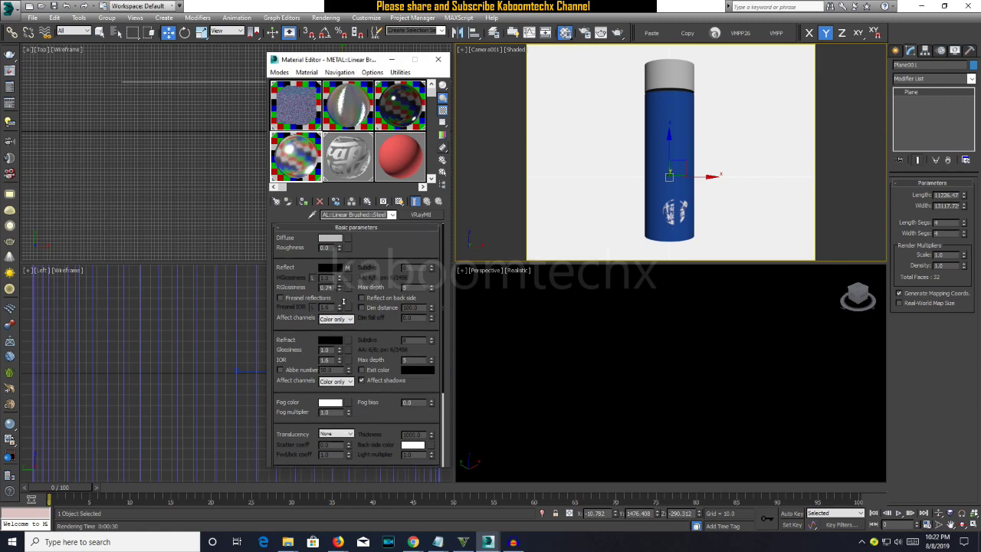
- Render the camera view and maximize the frame buffer with its colour correction controls shown
{"action": "left_click", "coordinate": [605, 34]}
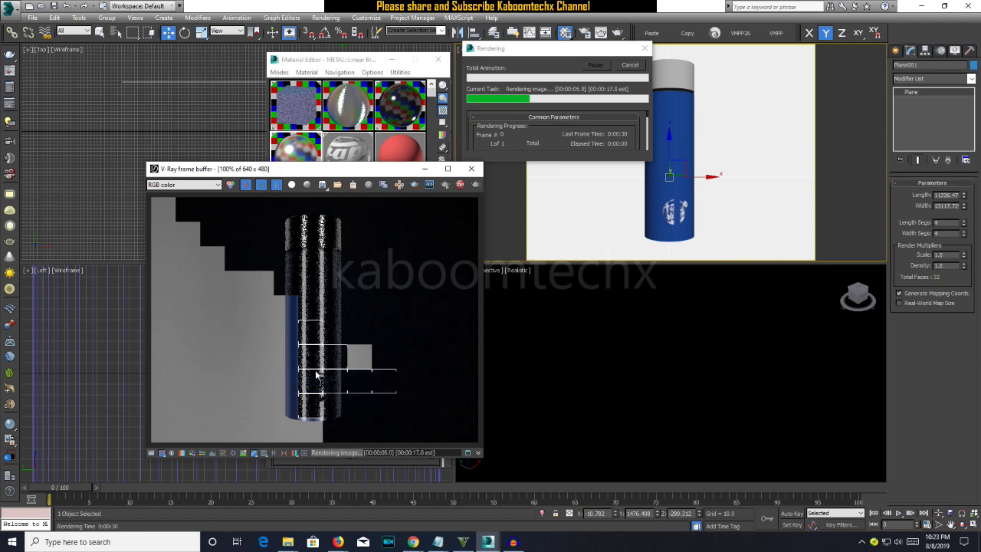
{"action": "scroll", "coordinate": [320, 370], "scroll_direction": "up", "scroll_amount": 1}
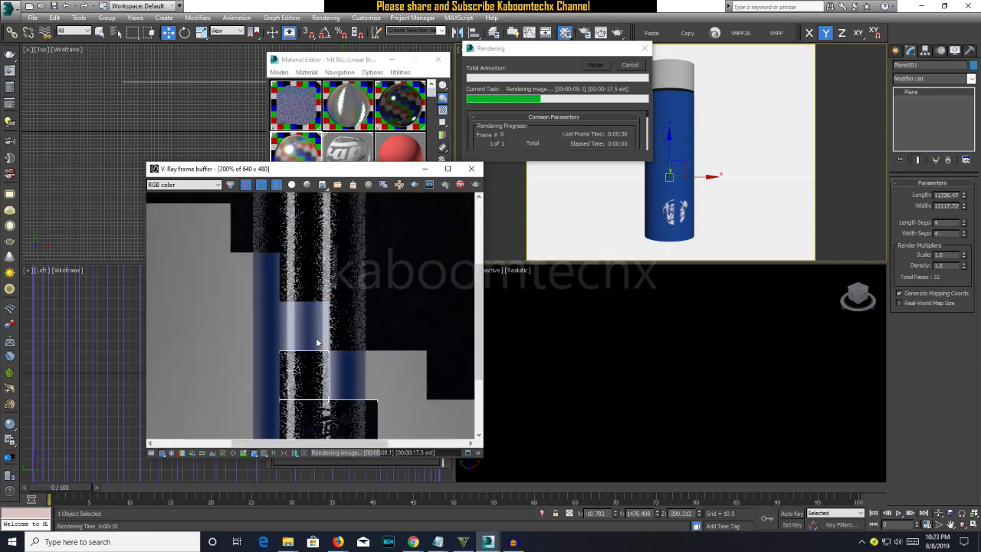
{"action": "left_click", "coordinate": [152, 453]}
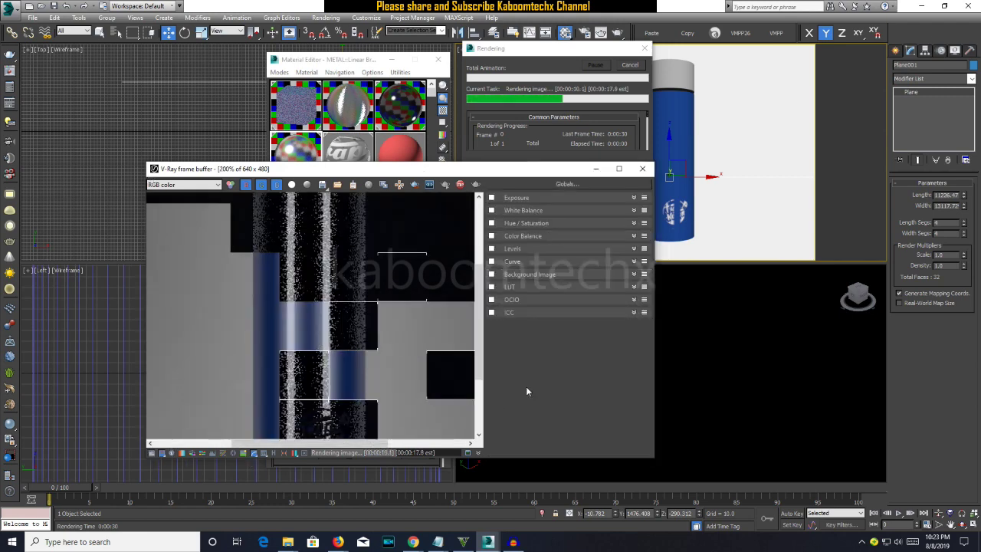
{"action": "left_click", "coordinate": [619, 168]}
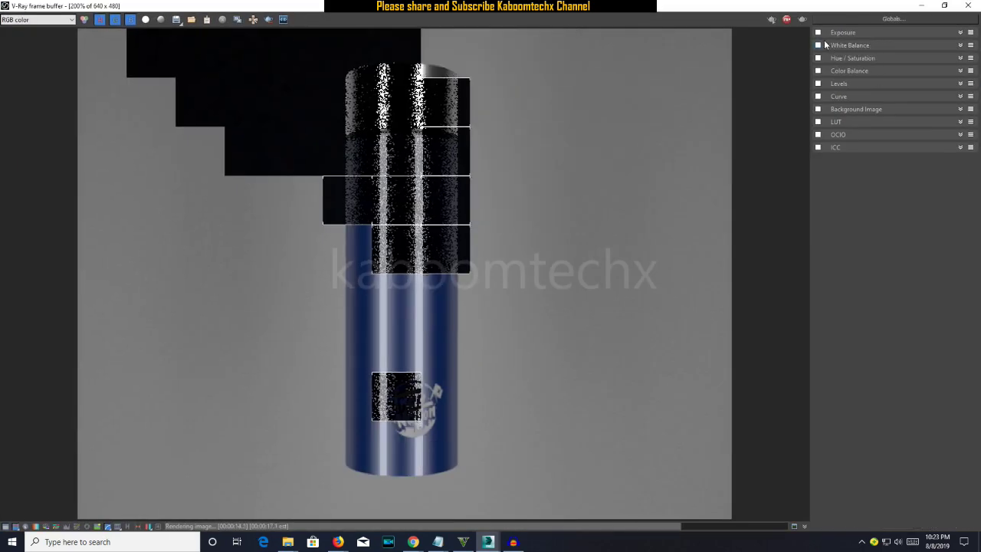
- Enable the Exposure and Hue / Saturation corrections, setting exposure to 1.15 and saturation to -0.15
{"action": "left_click", "coordinate": [817, 33]}
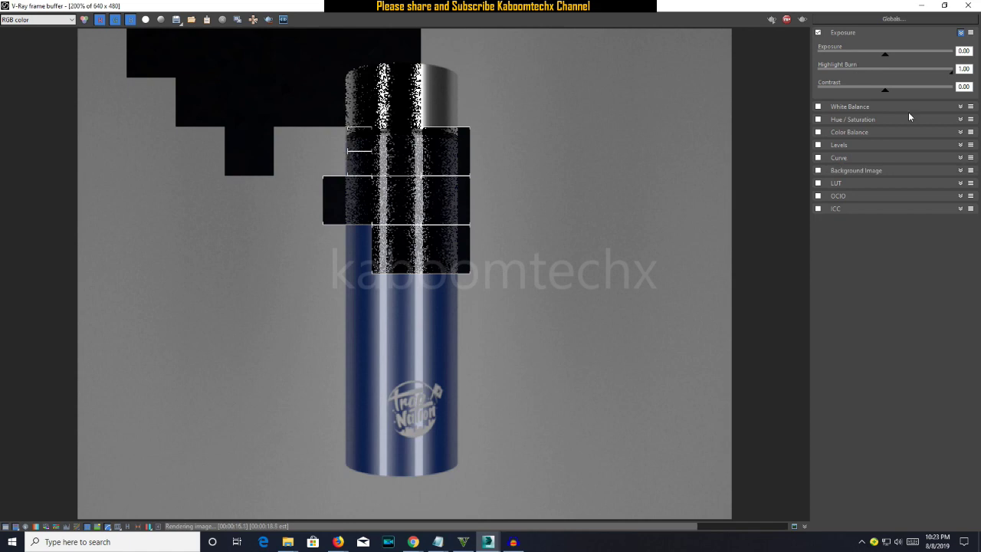
{"action": "left_click_drag", "start_coordinate": [886, 60], "coordinate": [898, 60]}
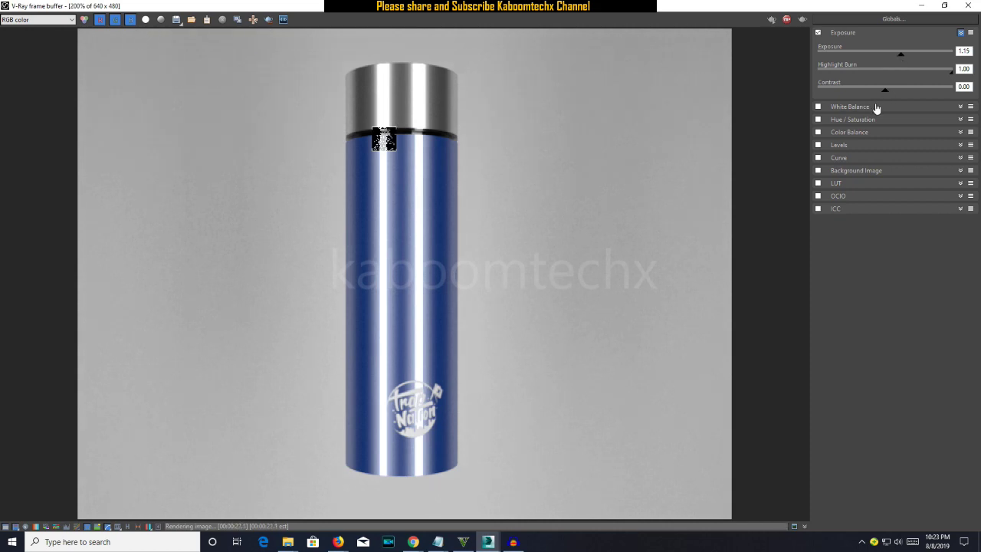
{"action": "left_click", "coordinate": [843, 119]}
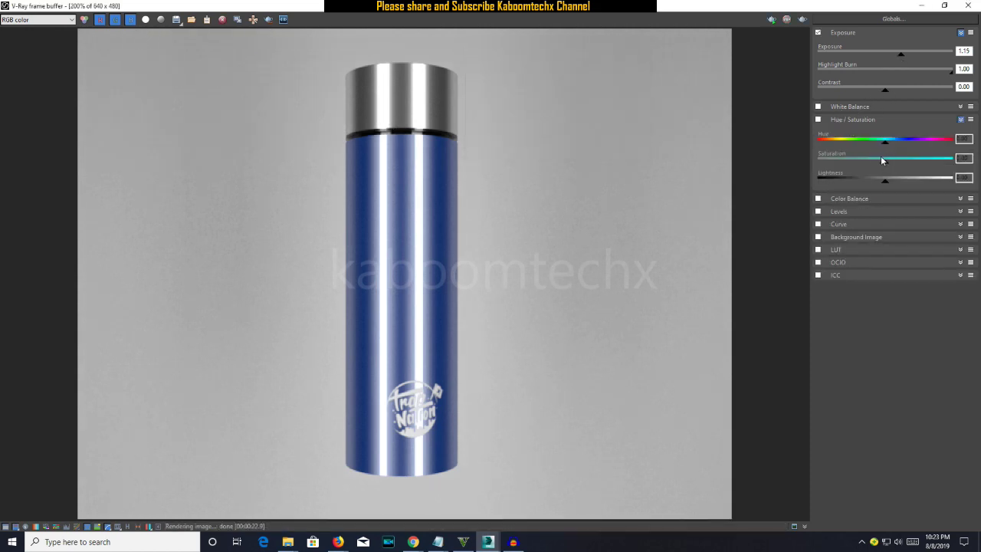
{"action": "left_click", "coordinate": [818, 119]}
{"action": "mouse_move", "coordinate": [883, 165]}
{"action": "left_mouse_down"}
{"action": "mouse_move", "coordinate": [900, 164]}
{"action": "mouse_move", "coordinate": [868, 164]}
{"action": "mouse_move", "coordinate": [900, 170]}
{"action": "mouse_move", "coordinate": [876, 172]}
{"action": "left_mouse_up"}
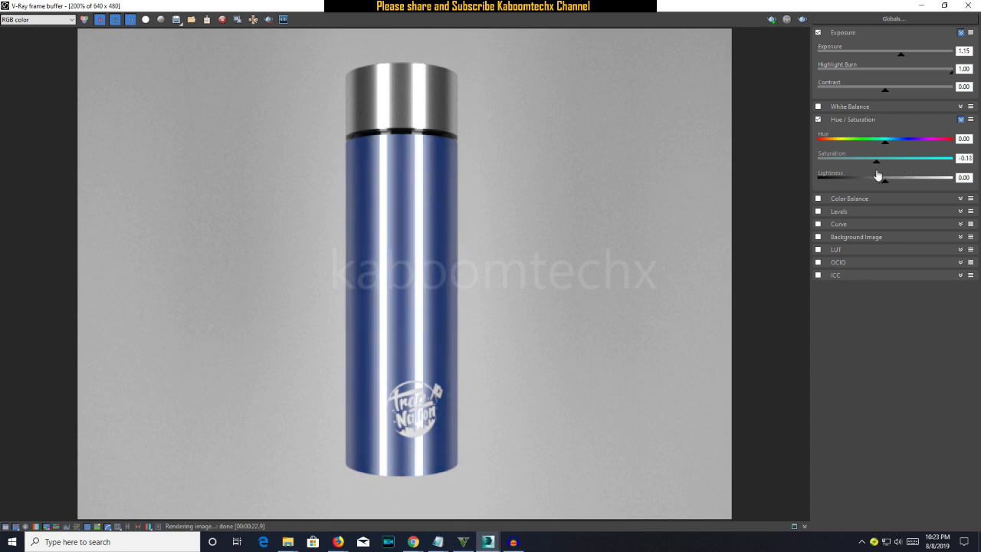
- Try a slight shift towards cyan with the Color Balance correction and disable that correction again
{"action": "left_click", "coordinate": [838, 212]}
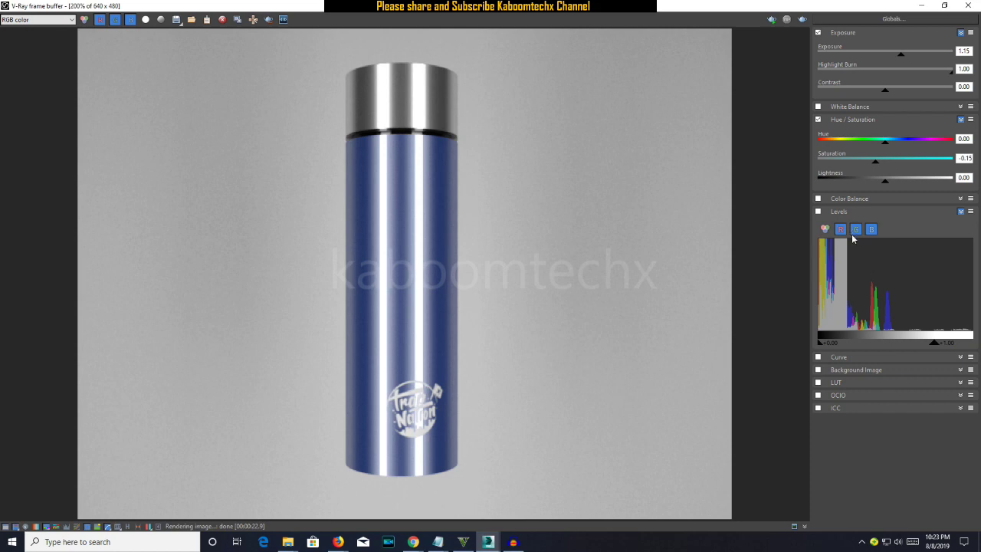
{"action": "left_click", "coordinate": [817, 199]}
{"action": "left_click", "coordinate": [845, 199]}
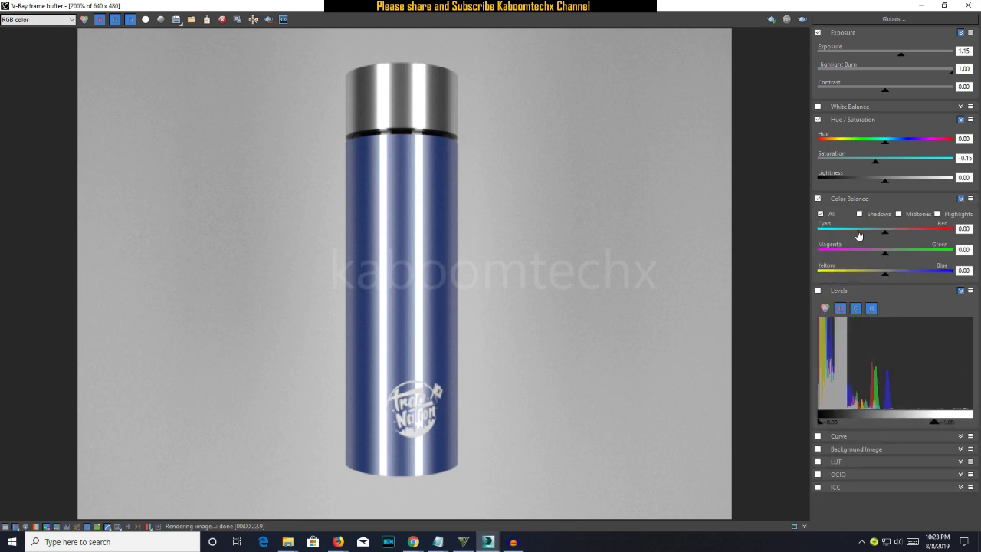
{"action": "mouse_move", "coordinate": [885, 244]}
{"action": "left_mouse_down"}
{"action": "mouse_move", "coordinate": [905, 242]}
{"action": "mouse_move", "coordinate": [872, 243]}
{"action": "mouse_move", "coordinate": [884, 242]}
{"action": "left_mouse_up"}
{"action": "left_click", "coordinate": [818, 198]}
- Enable the Curve correction and bend both ends into a gentle S-curve that brightens highlights and deepens shadows
{"action": "left_click", "coordinate": [817, 436]}
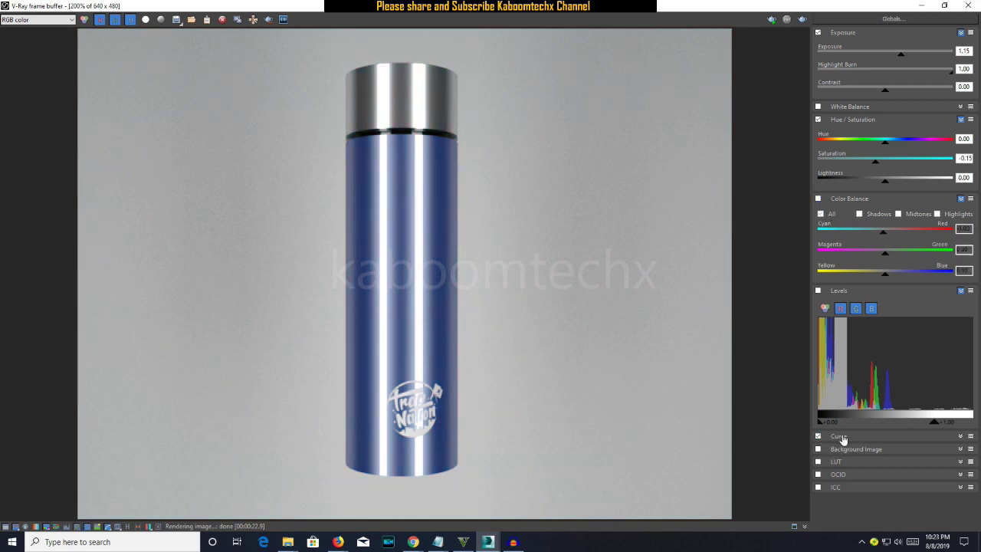
{"action": "left_click", "coordinate": [839, 436]}
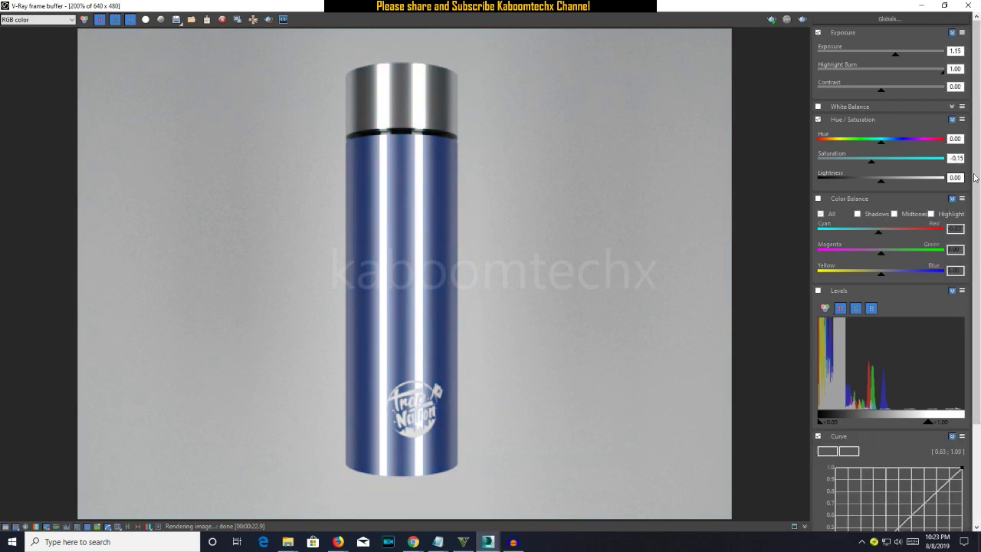
{"action": "scroll", "coordinate": [978, 255], "scroll_direction": "down", "scroll_amount": 3}
{"action": "left_click", "coordinate": [962, 340]}
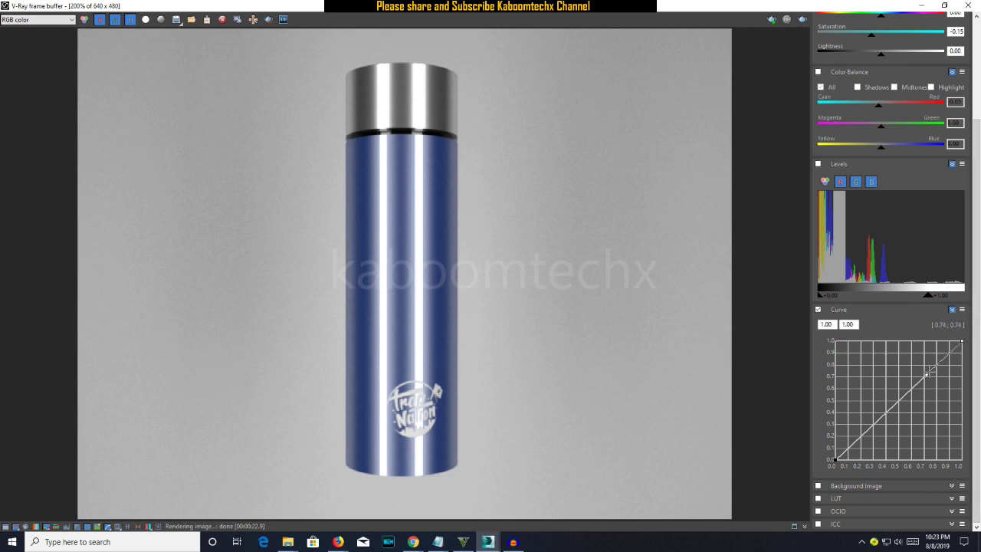
{"action": "left_click_drag", "start_coordinate": [928, 374], "coordinate": [895, 362]}
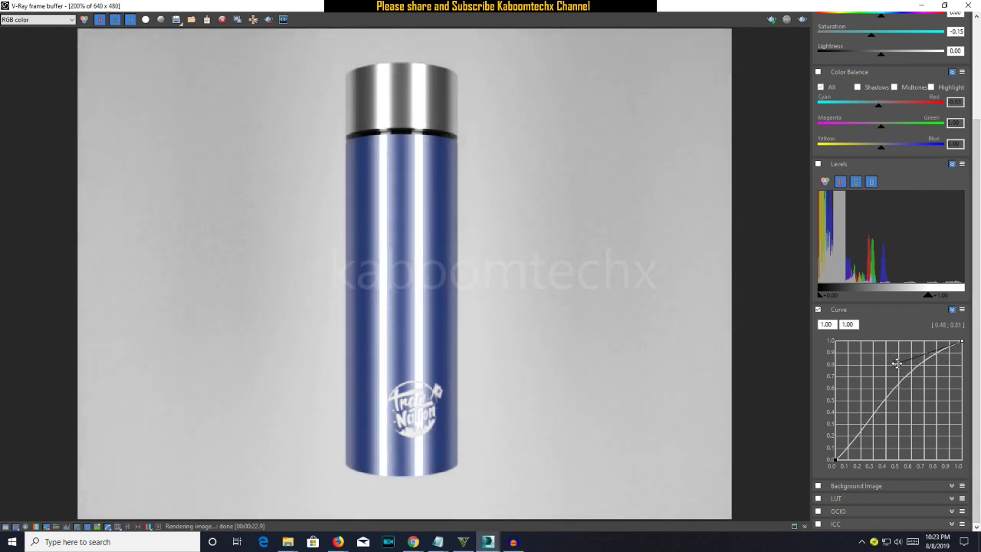
{"action": "left_click_drag", "start_coordinate": [834, 460], "coordinate": [887, 433]}
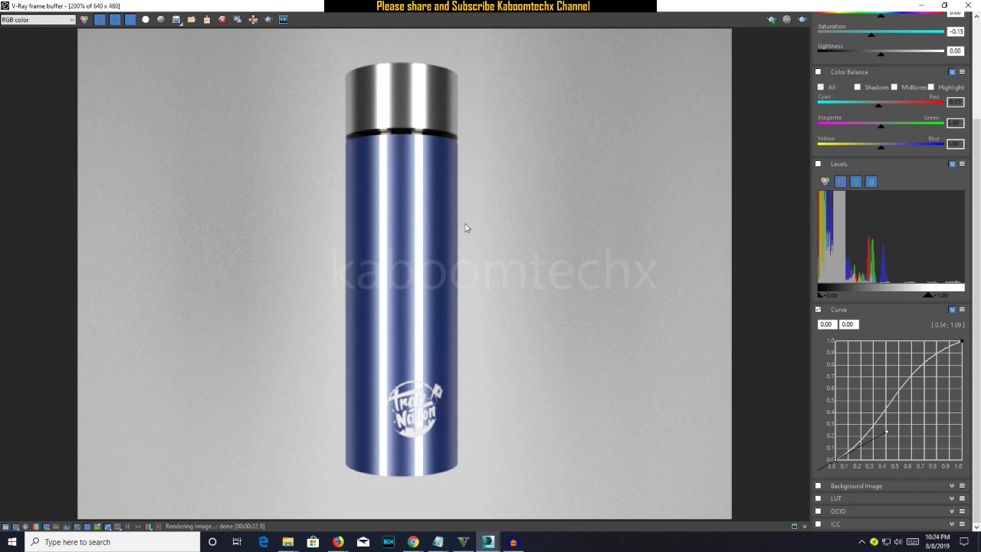
- Lock the image aspect, set the render output size to 1200 x 900 and start rendering the camera view
{"action": "left_click", "coordinate": [923, 6]}
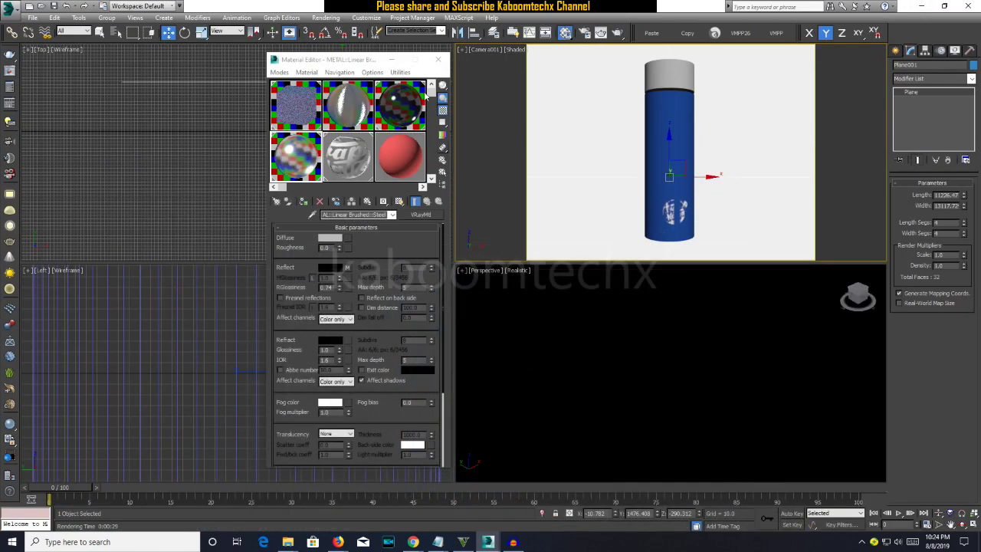
{"action": "left_click", "coordinate": [583, 32]}
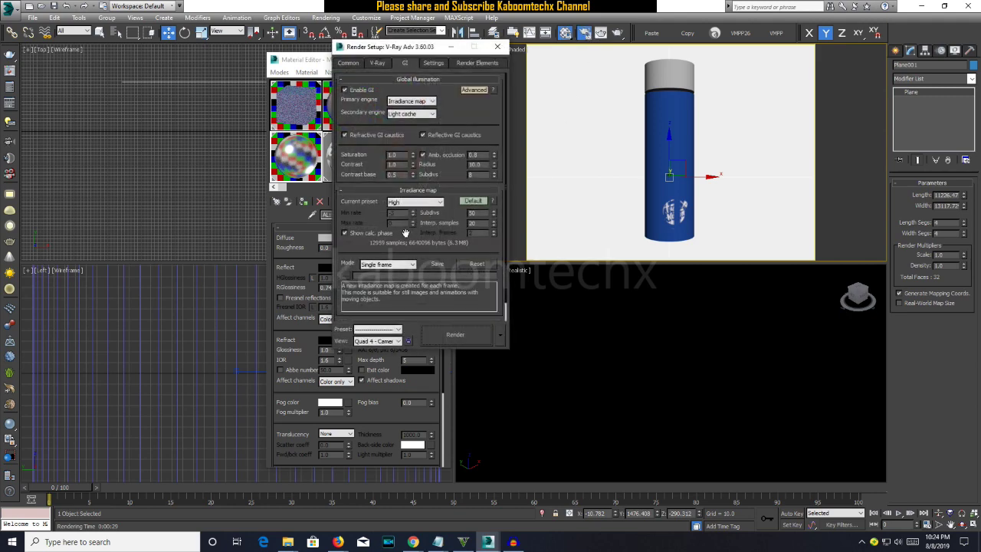
{"action": "left_click", "coordinate": [348, 62]}
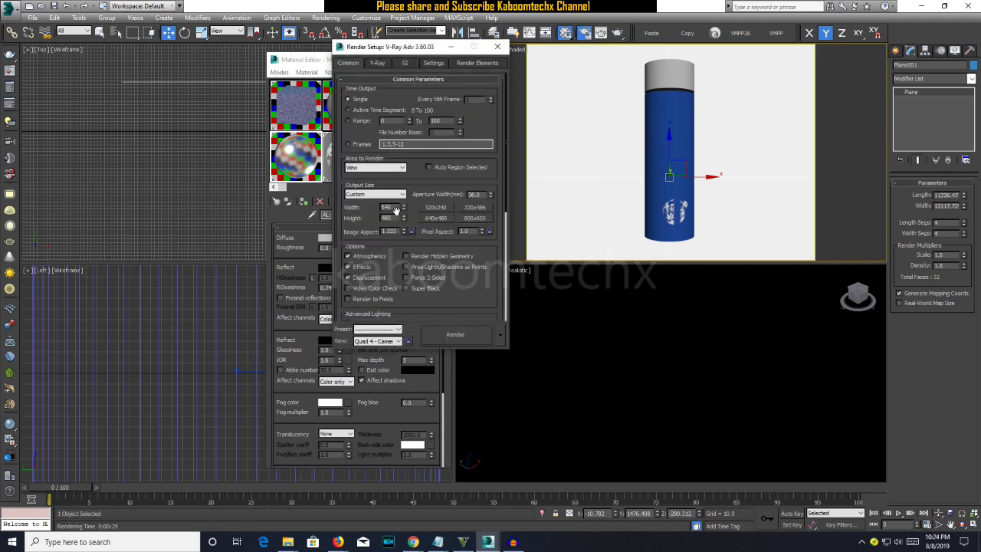
{"action": "left_click", "coordinate": [411, 232]}
{"action": "left_click", "coordinate": [464, 337]}
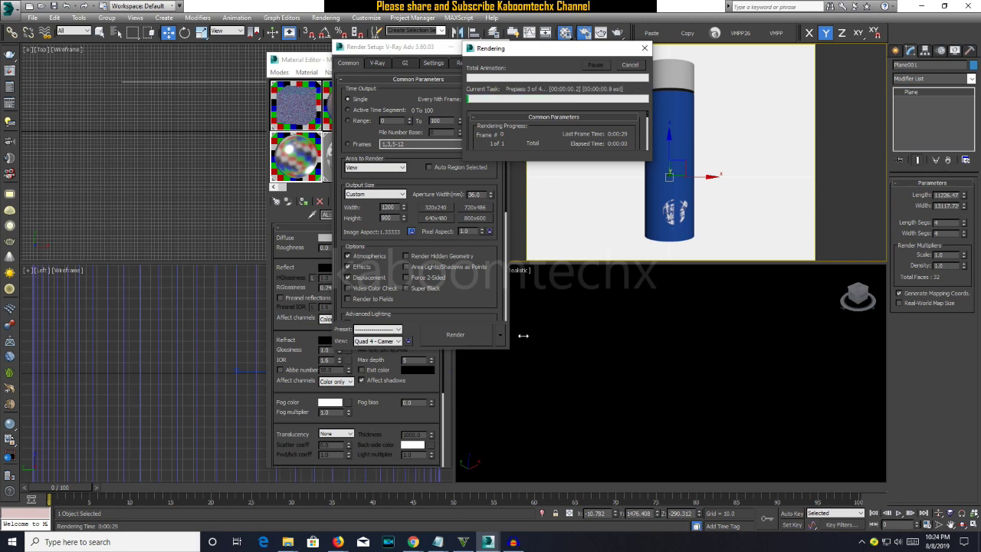
- Bring the V-Ray frame buffer to the front and show the image being rendered at 100% size
{"action": "left_click", "coordinate": [488, 541]}
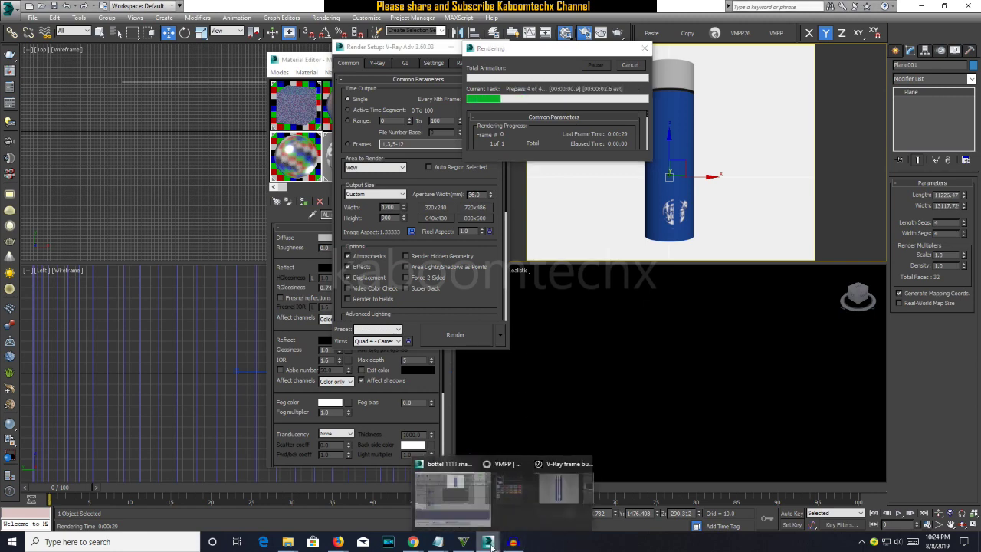
{"action": "left_click", "coordinate": [563, 494]}
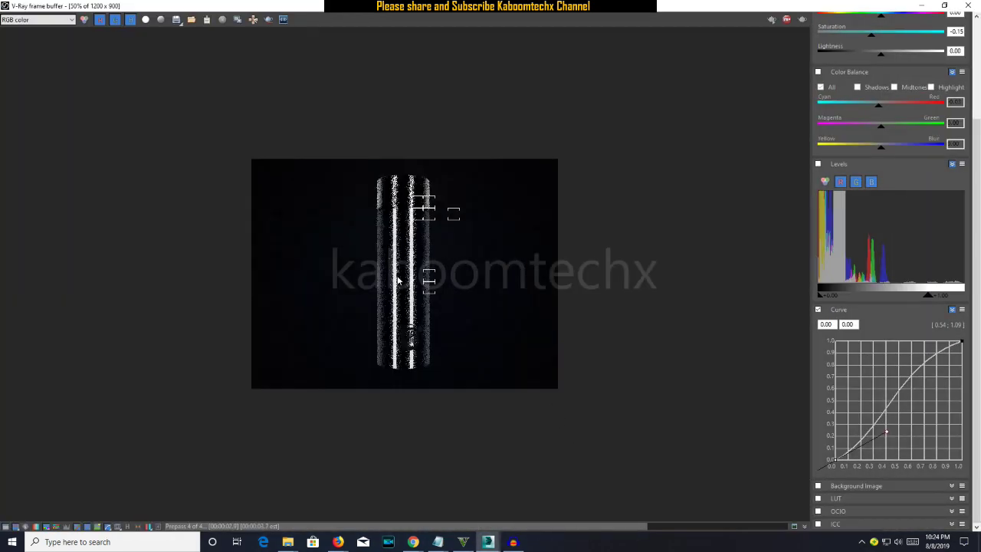
{"action": "double_click", "coordinate": [396, 281]}
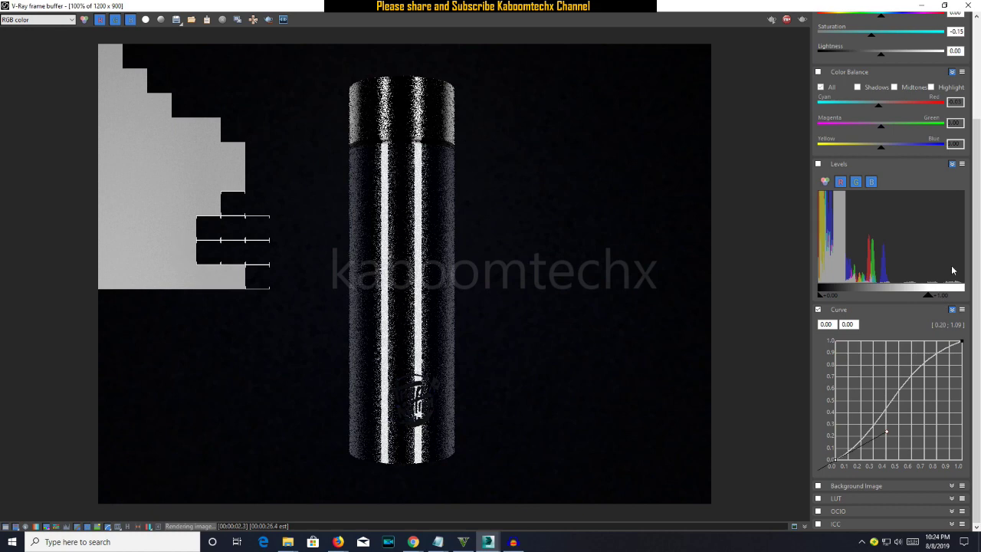
- Enable the White Balance correction, expand its settings and lower the temperature to 5597 for a cooler image
{"action": "left_click_drag", "start_coordinate": [977, 123], "coordinate": [978, 44]}
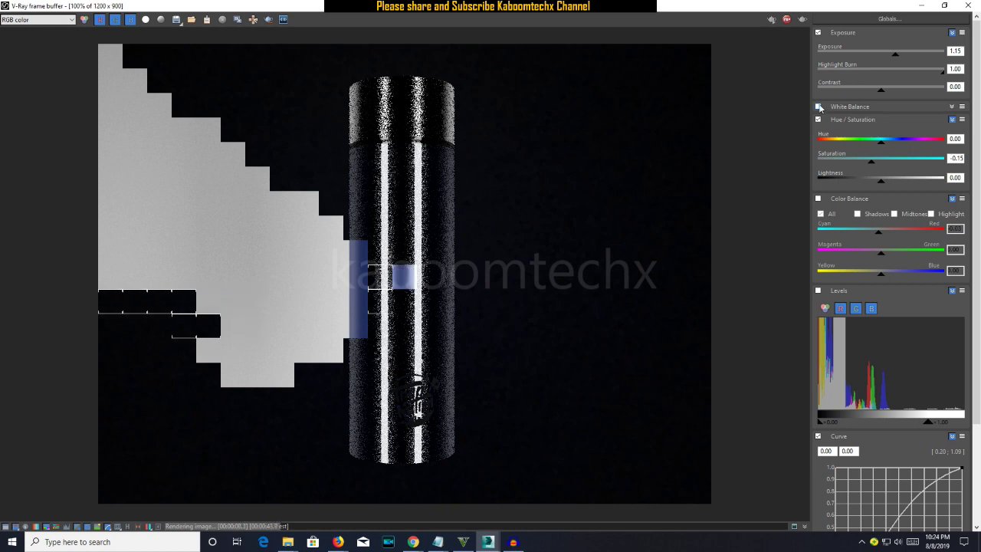
{"action": "left_click", "coordinate": [818, 107]}
{"action": "left_click", "coordinate": [850, 106]}
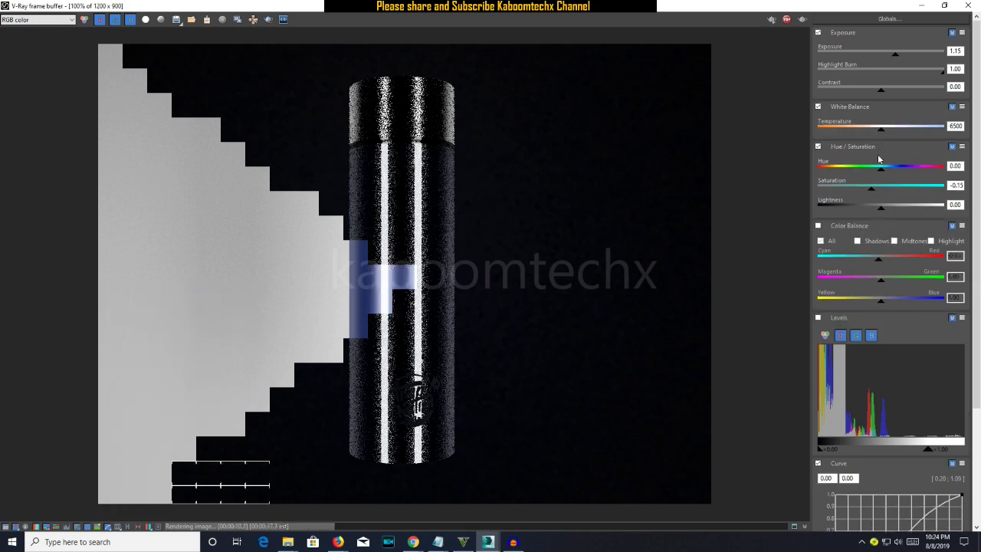
{"action": "mouse_move", "coordinate": [881, 130]}
{"action": "left_mouse_down"}
{"action": "mouse_move", "coordinate": [857, 138]}
{"action": "mouse_move", "coordinate": [876, 138]}
{"action": "mouse_move", "coordinate": [866, 138]}
{"action": "left_mouse_up"}
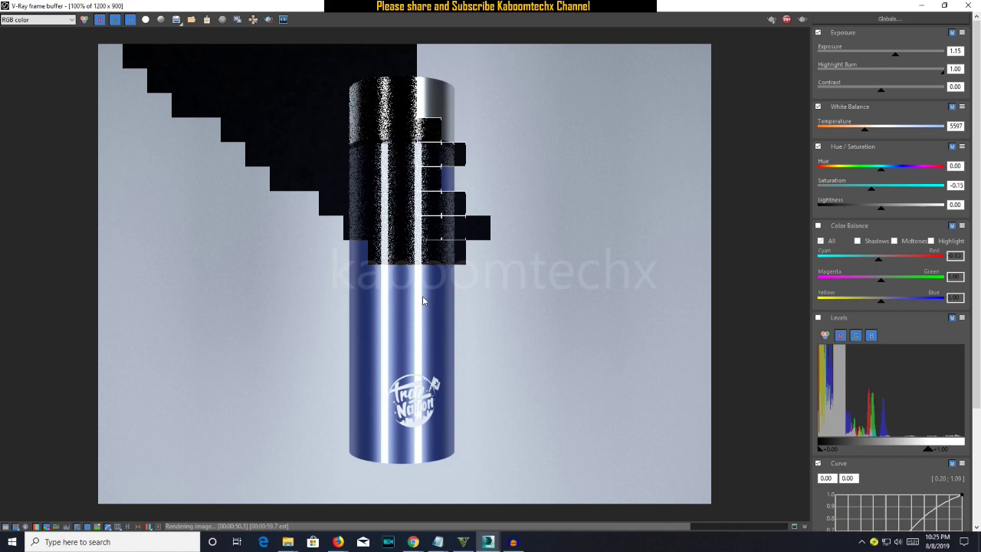
{"action": "scroll", "coordinate": [445, 106], "scroll_direction": "up", "scroll_amount": 2}
{"action": "scroll", "coordinate": [445, 106], "scroll_direction": "down", "scroll_amount": 1}
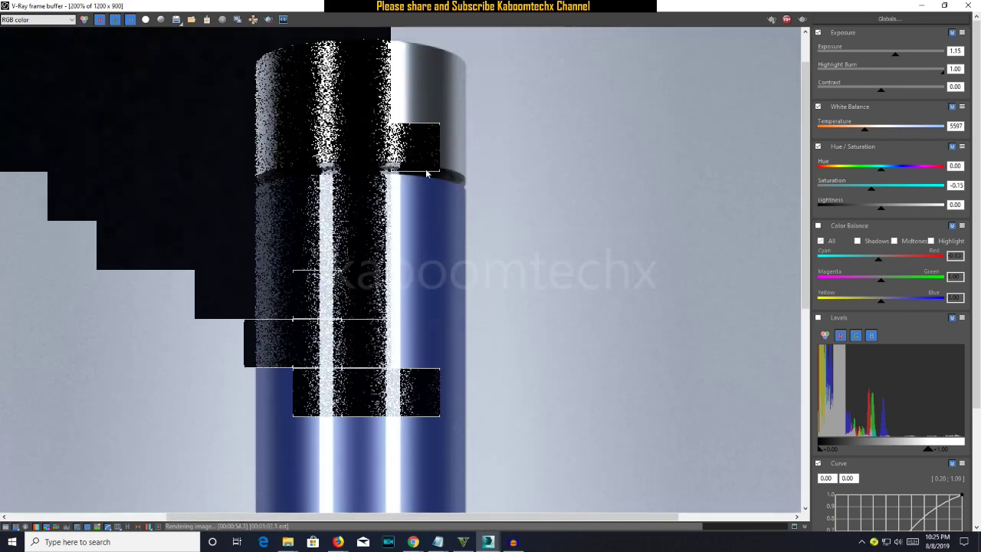
{"action": "scroll", "coordinate": [407, 196], "scroll_direction": "up", "scroll_amount": 1}
{"action": "scroll", "coordinate": [407, 196], "scroll_direction": "down", "scroll_amount": 2}
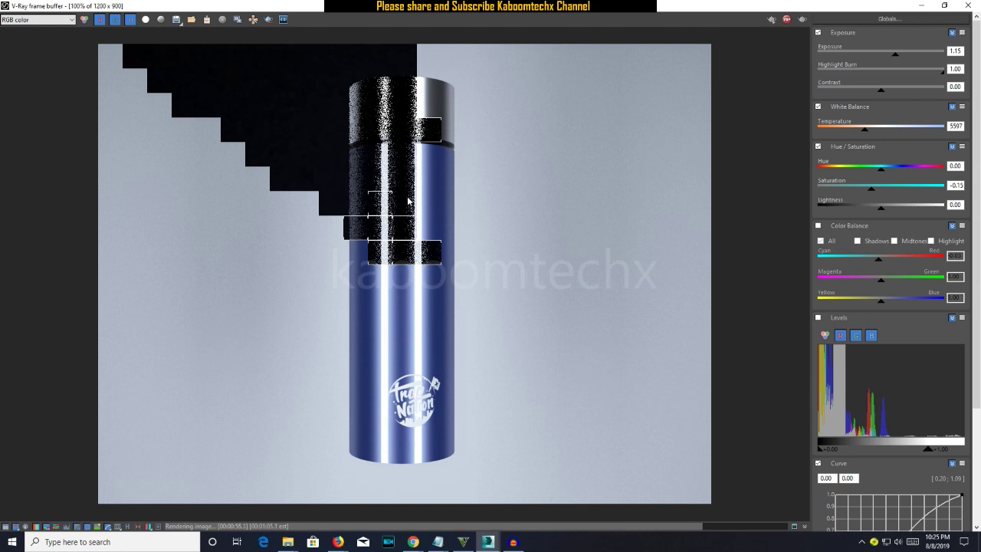